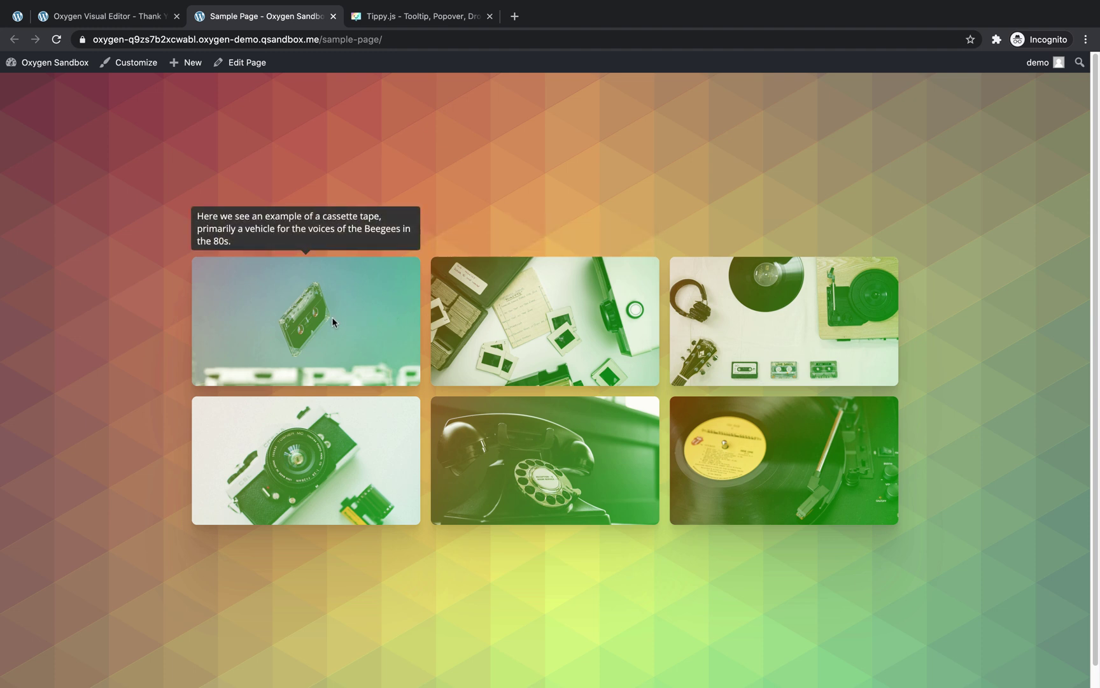
Preview the tooltips on the camera, telephone and vinyl record cards of the sample page
mouse_move(305, 447)
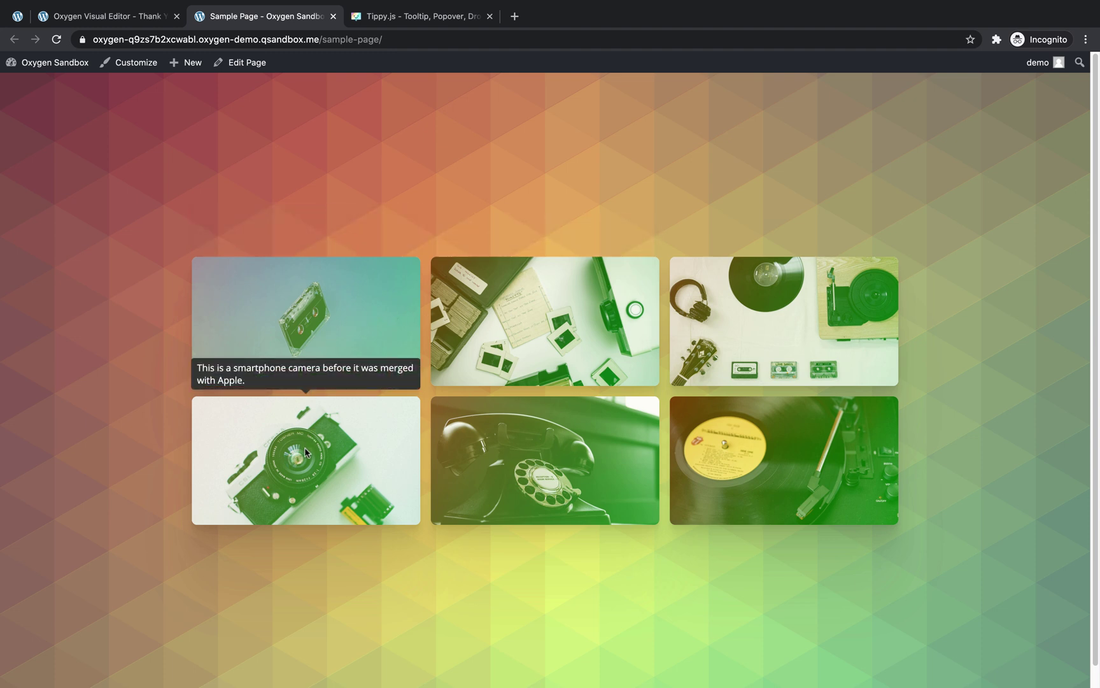
mouse_move(515, 442)
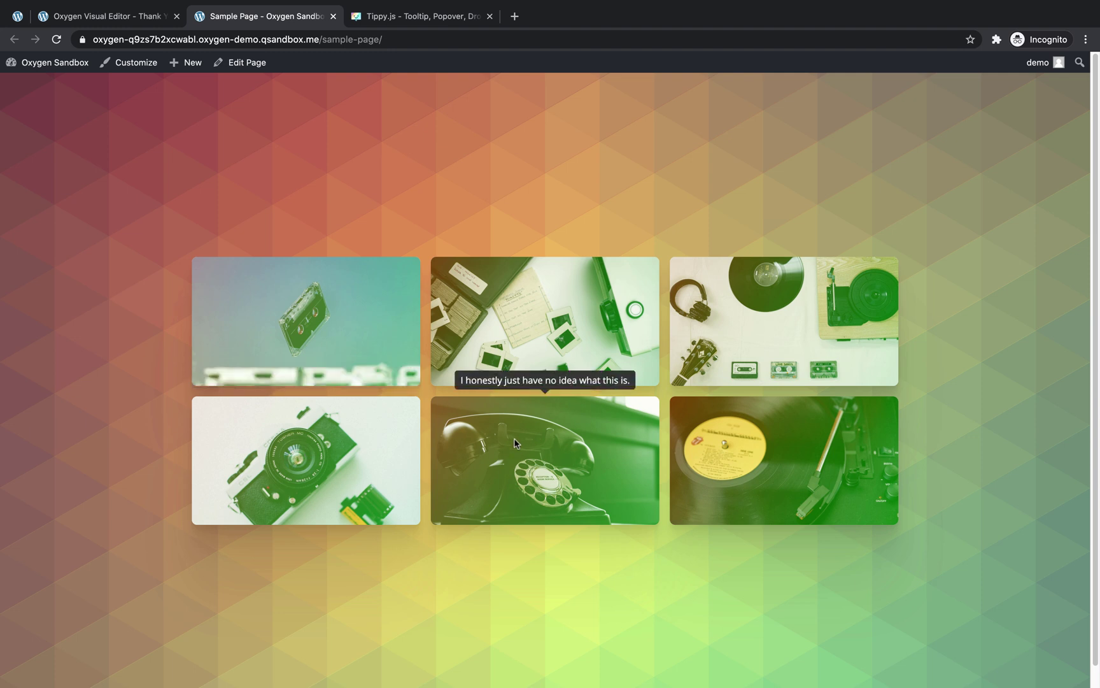
mouse_move(770, 445)
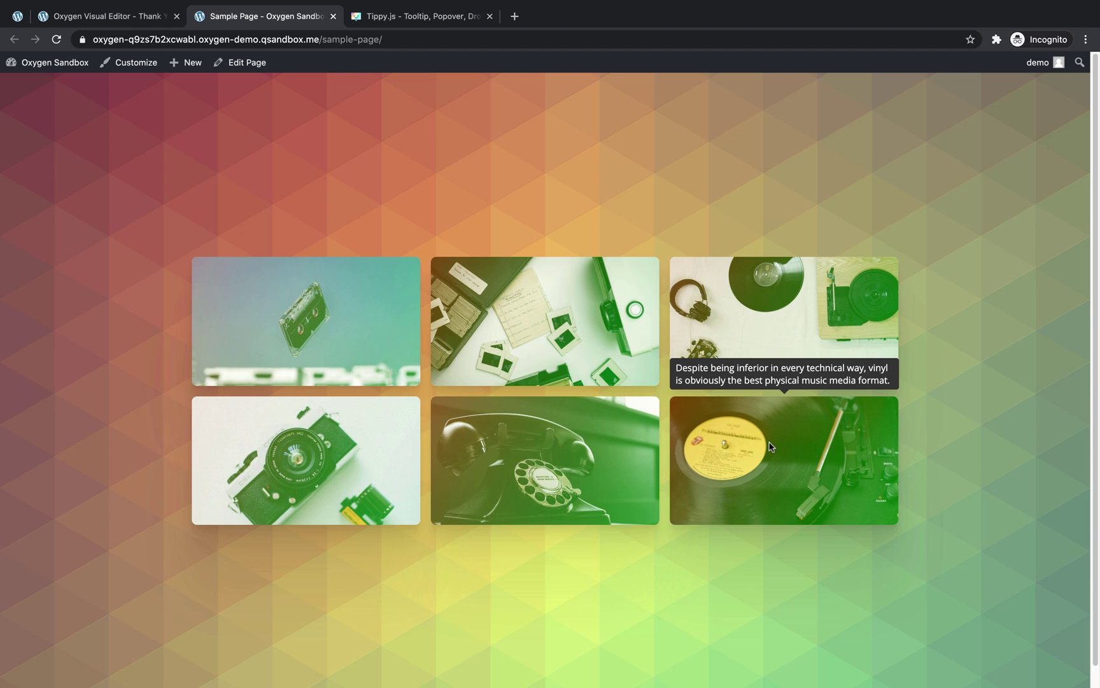
Switch to the Tippy.js demo page and examine the default tooltip and the Placement examples, including top, right-end, bottom-start and left-start
click(418, 24)
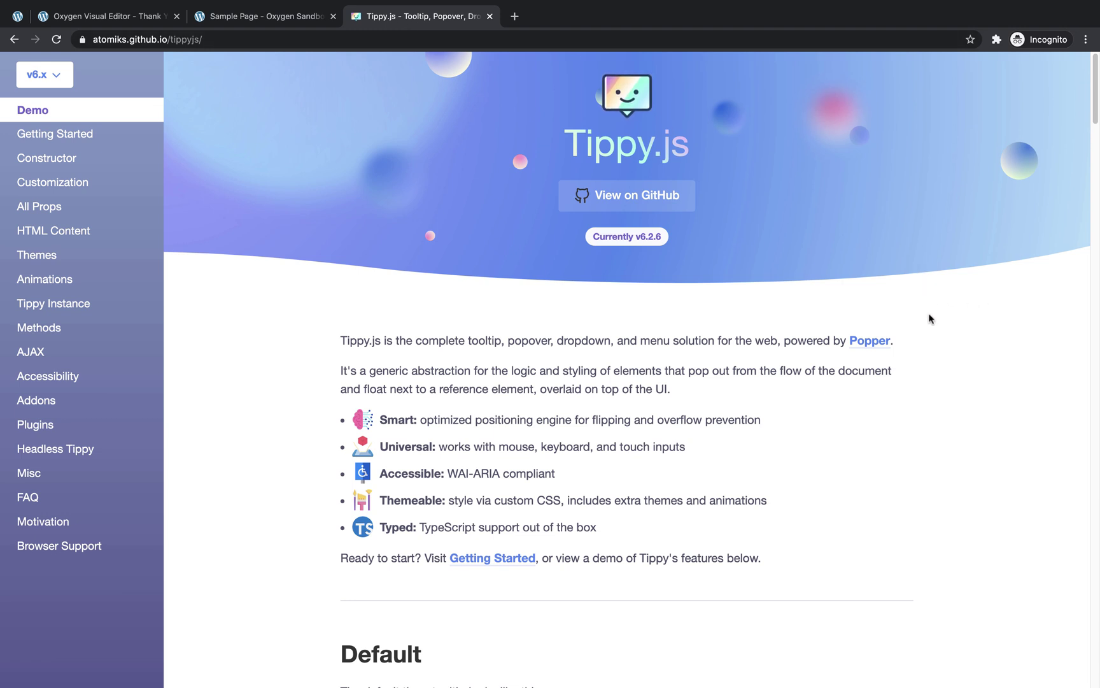
scroll(928, 319, down, 6)
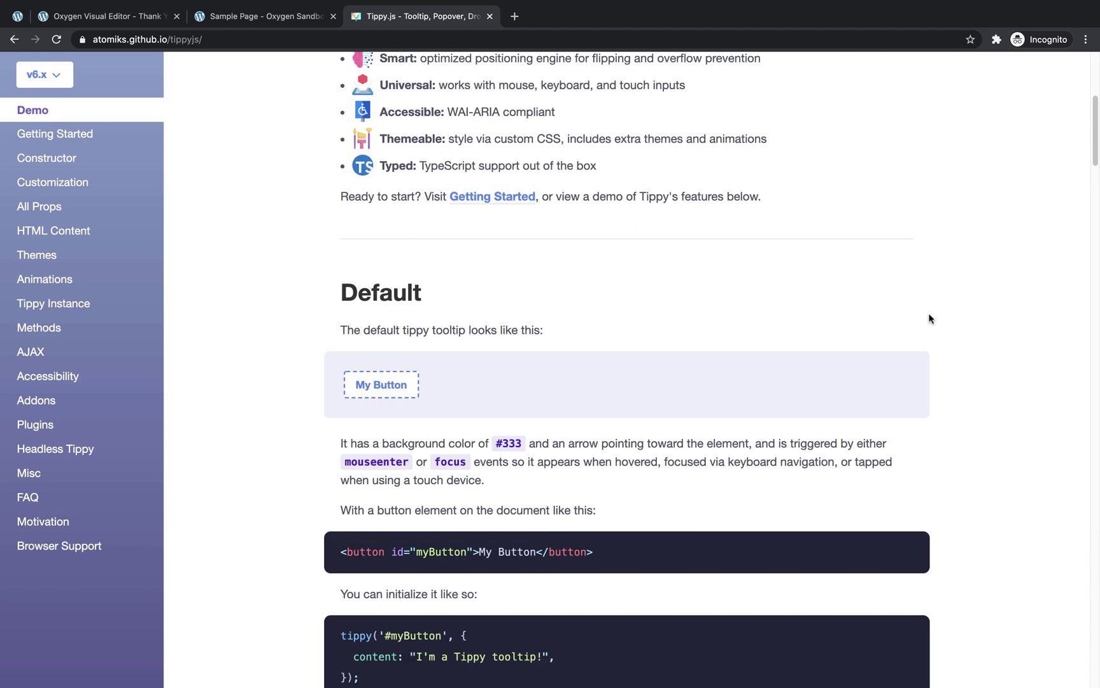
mouse_move(394, 391)
scroll(1057, 354, down, 9)
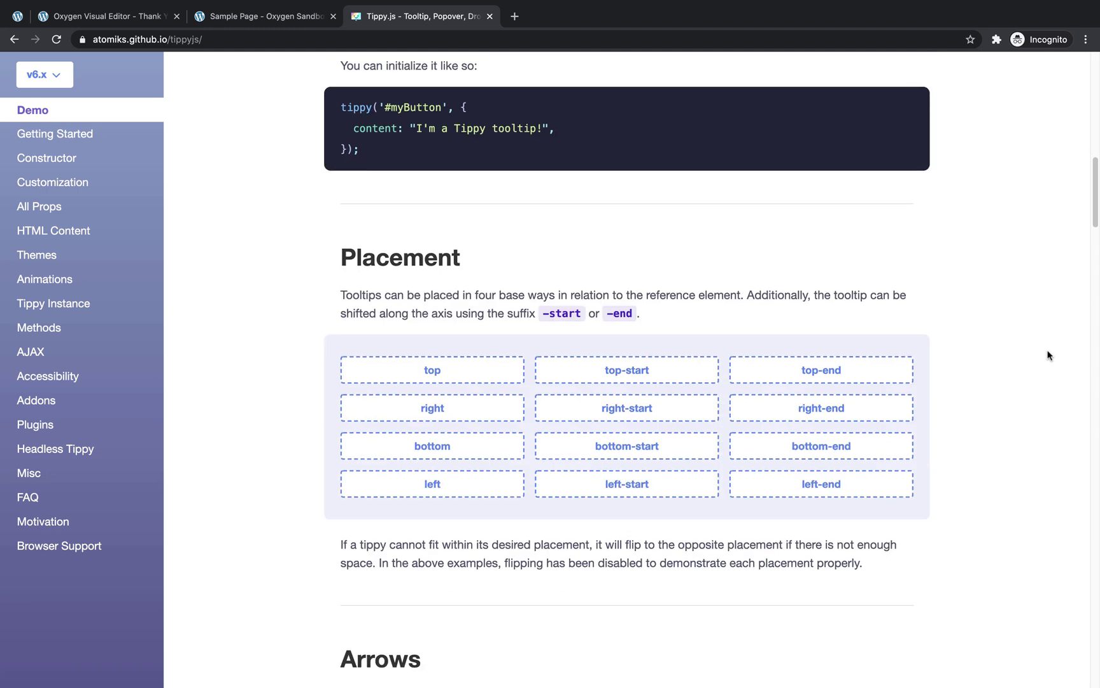
scroll(1050, 355, down, 1)
mouse_move(468, 312)
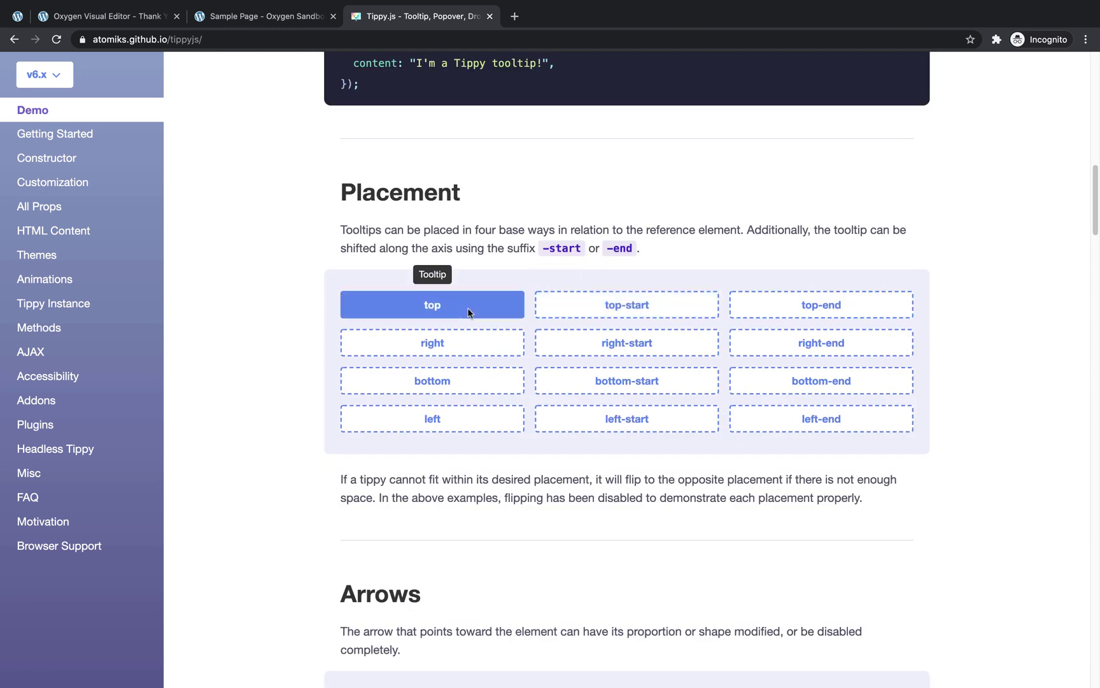
mouse_move(814, 344)
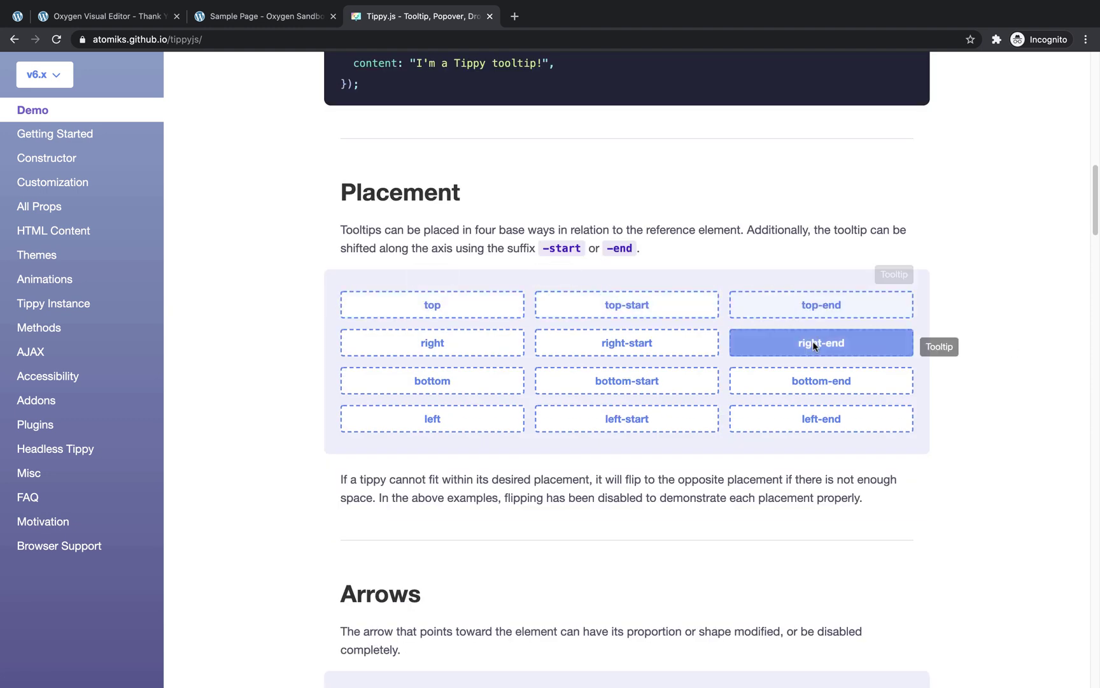
mouse_move(663, 339)
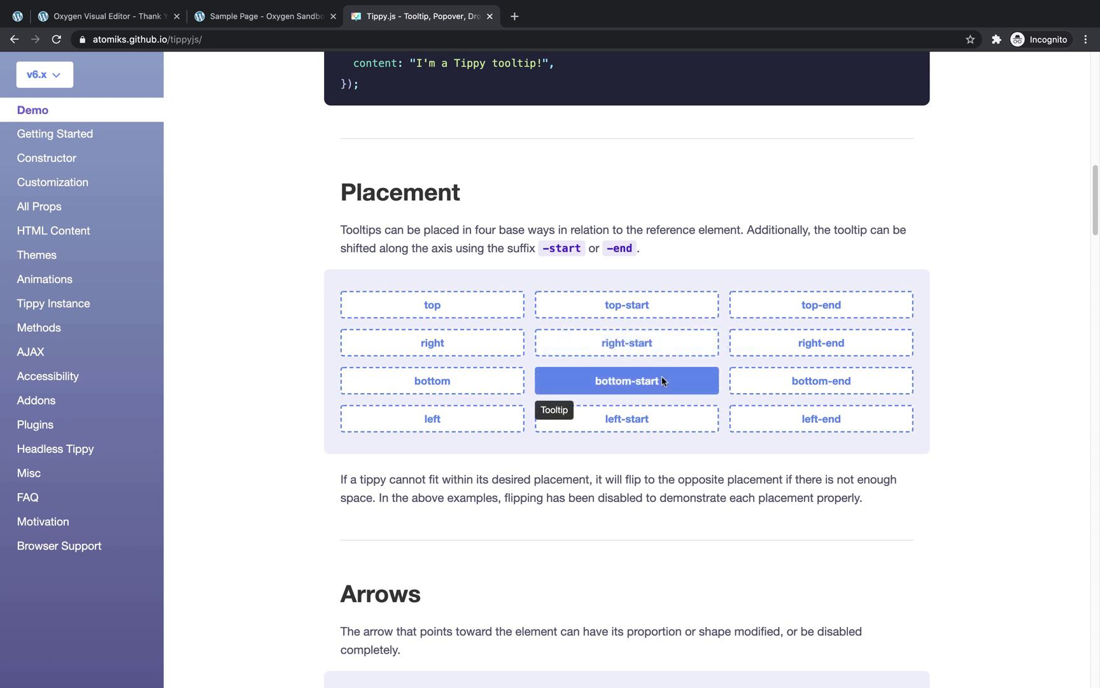
mouse_move(782, 395)
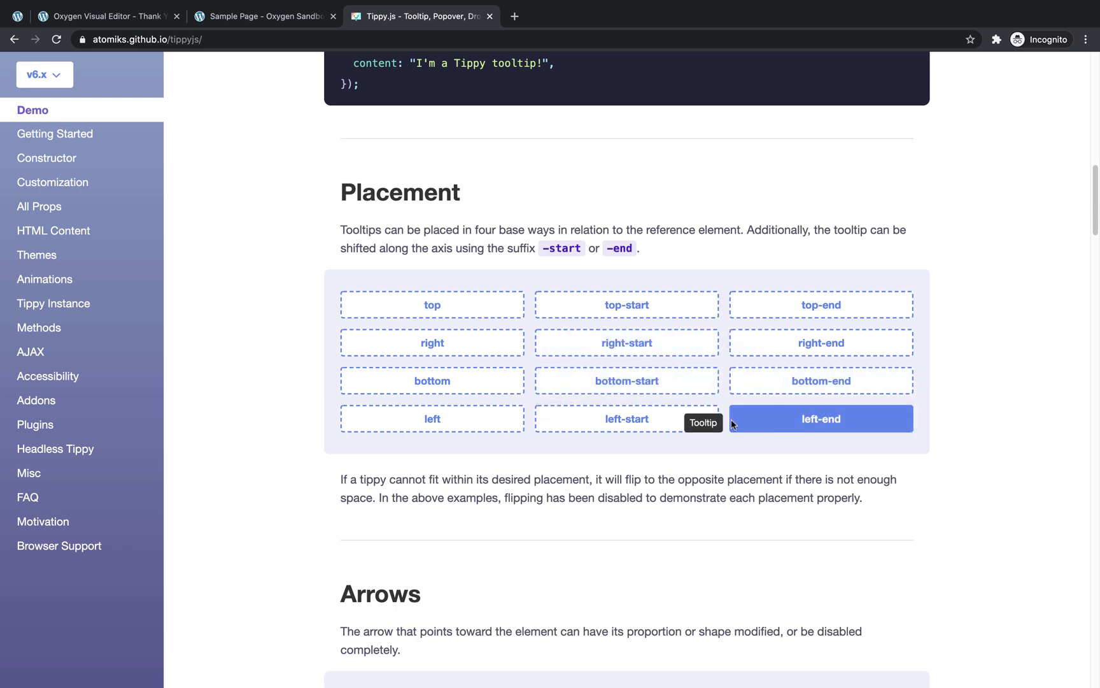
mouse_move(661, 414)
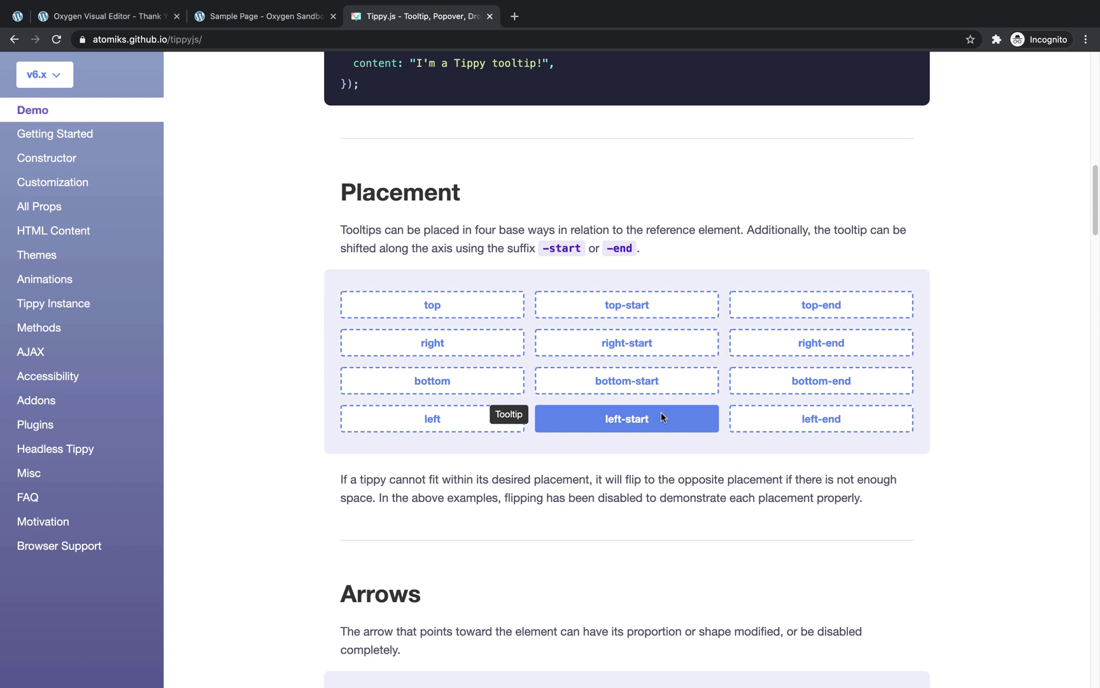
In the Oxygen editor, add a Code Block to Section (#1) and move it above Div (#3) in the structure
click(108, 19)
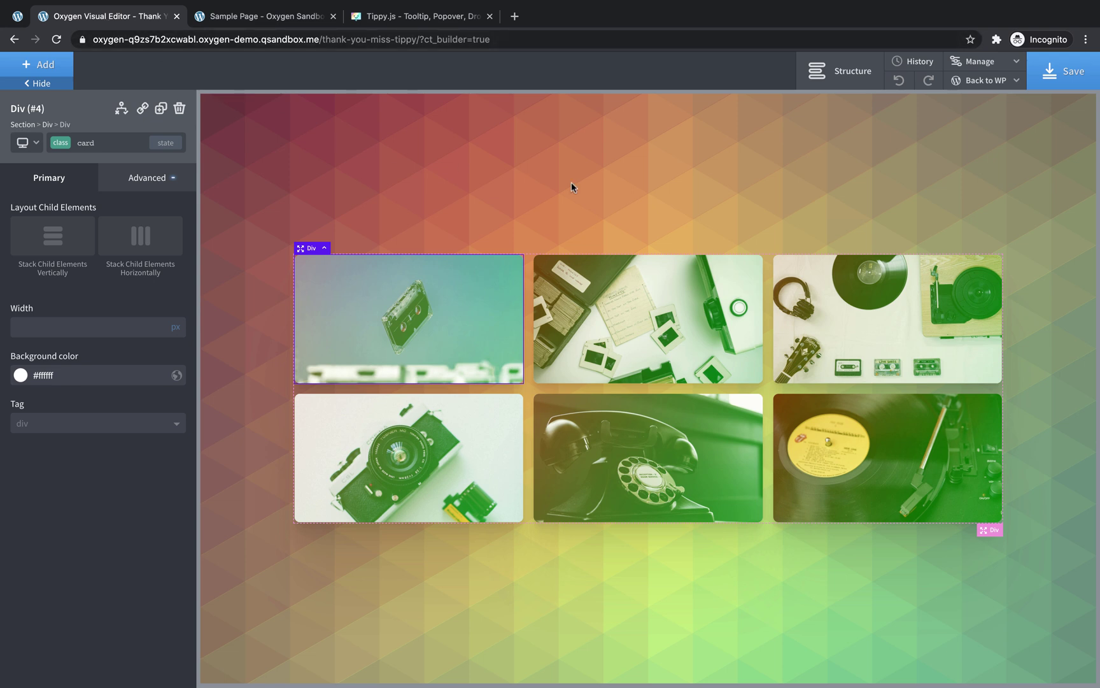
click(866, 76)
click(962, 181)
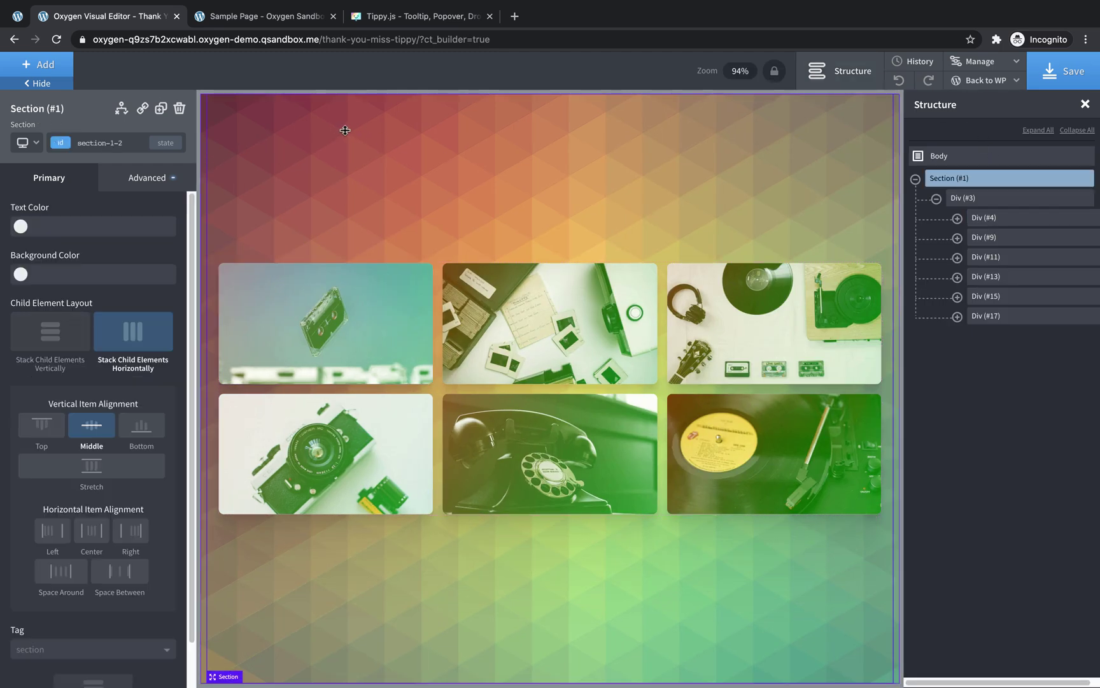
click(42, 64)
text(code)
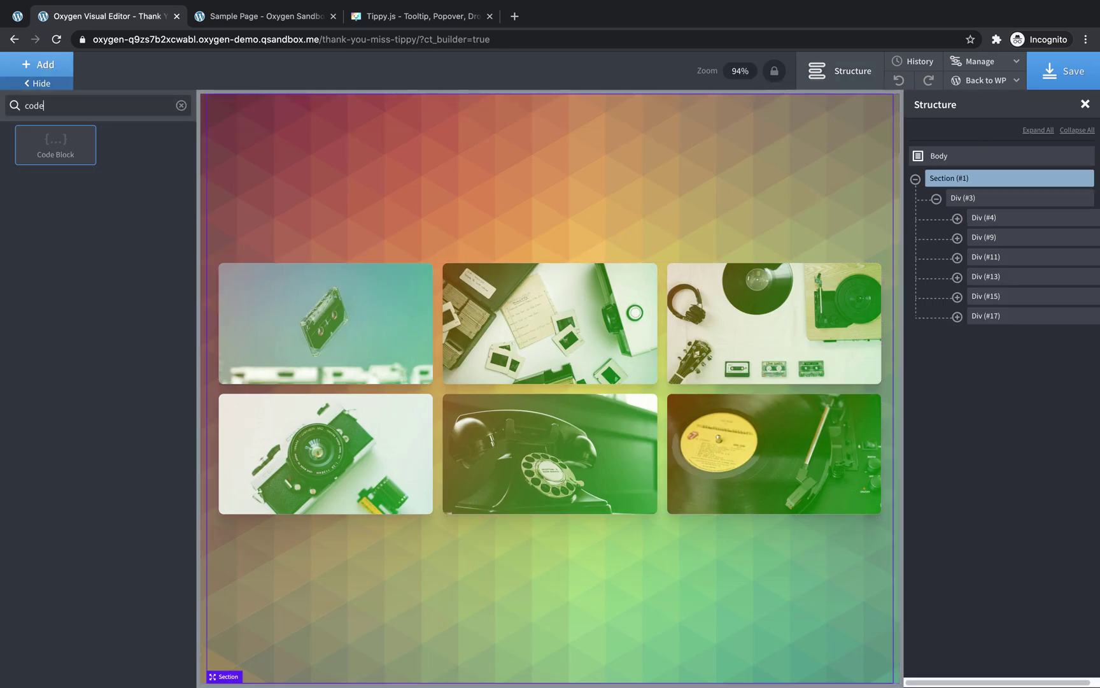
click(56, 139)
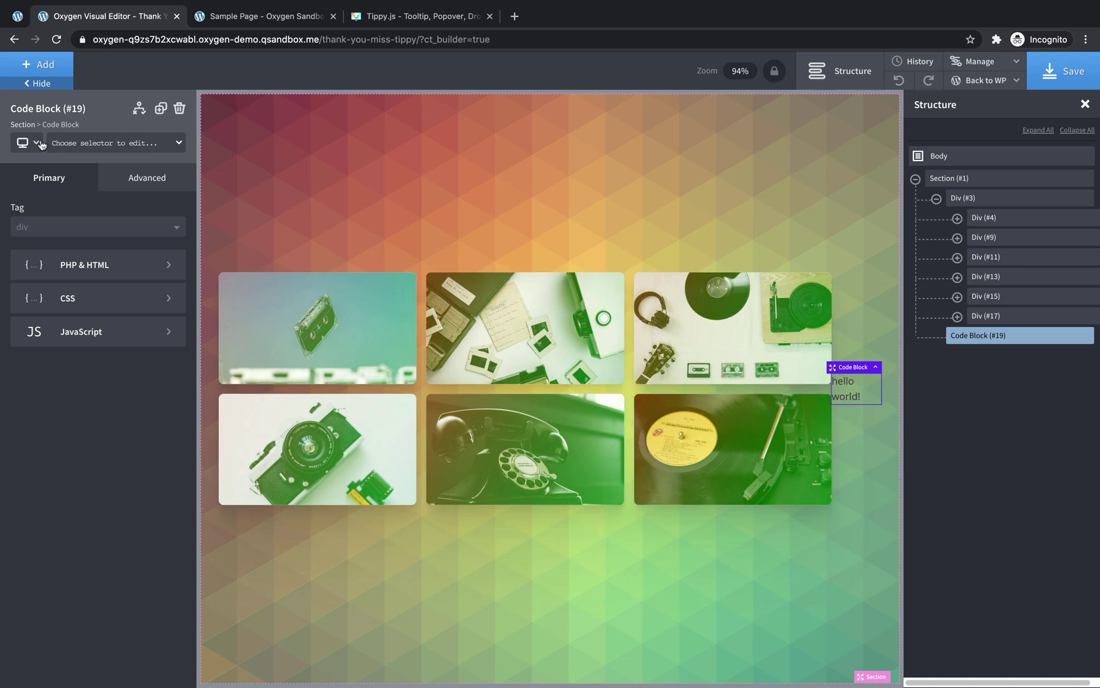
drag(991, 339, 989, 199)
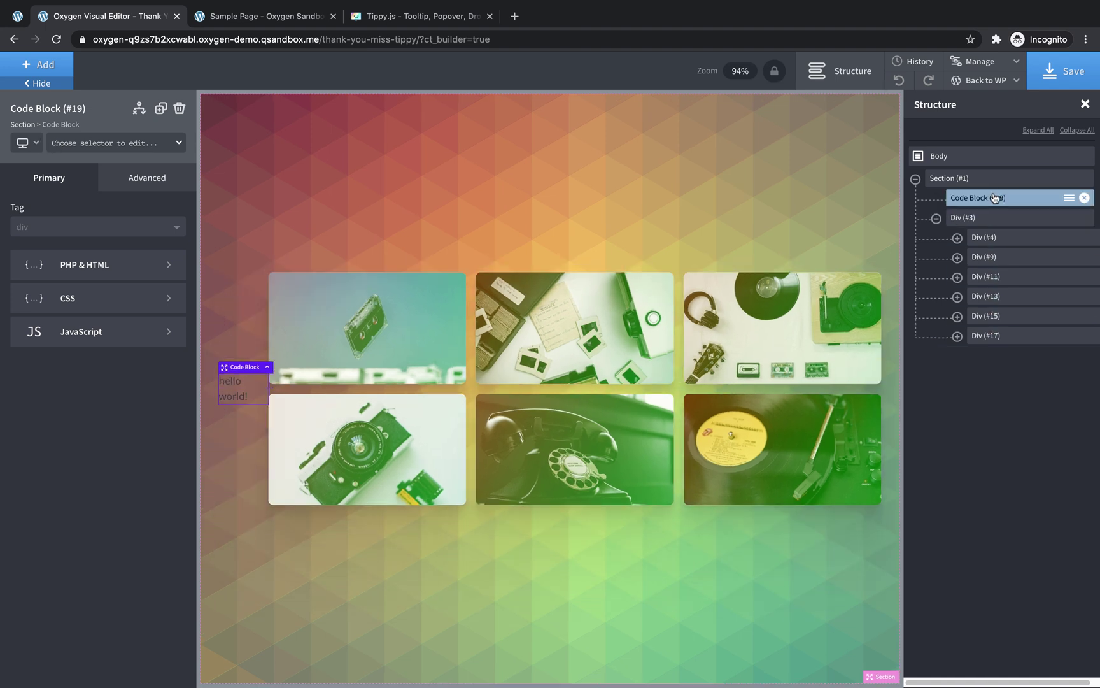
Open the code block's PHP & HTML code and copy the two production CDN script tags from the Tippy.js Getting Started page
click(86, 261)
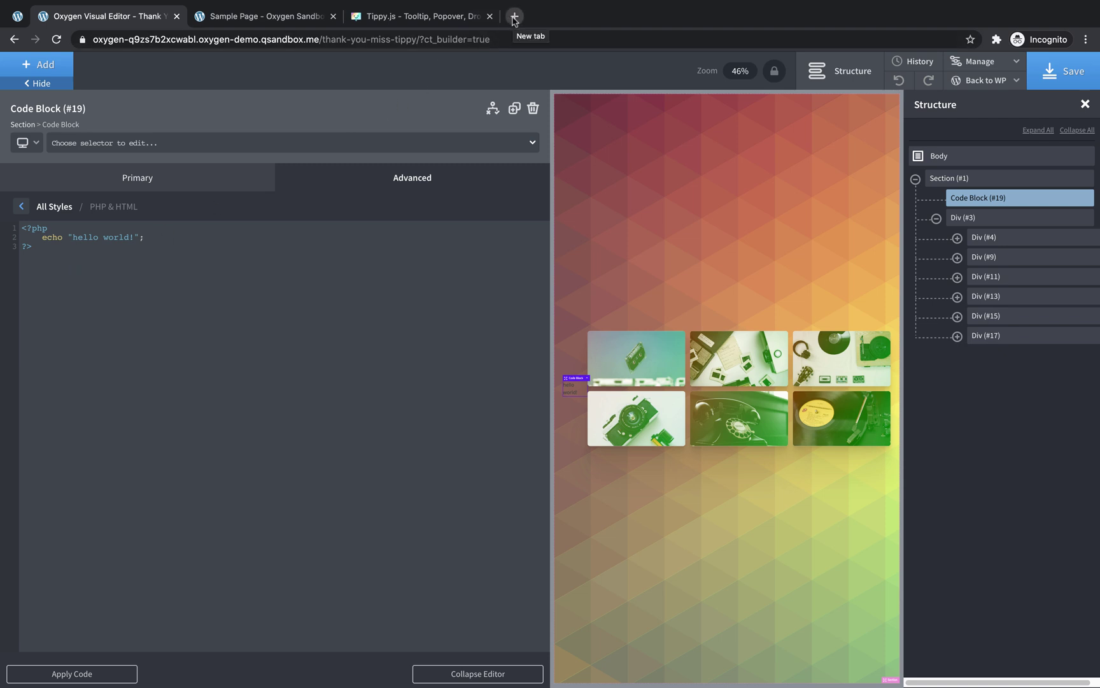
click(411, 21)
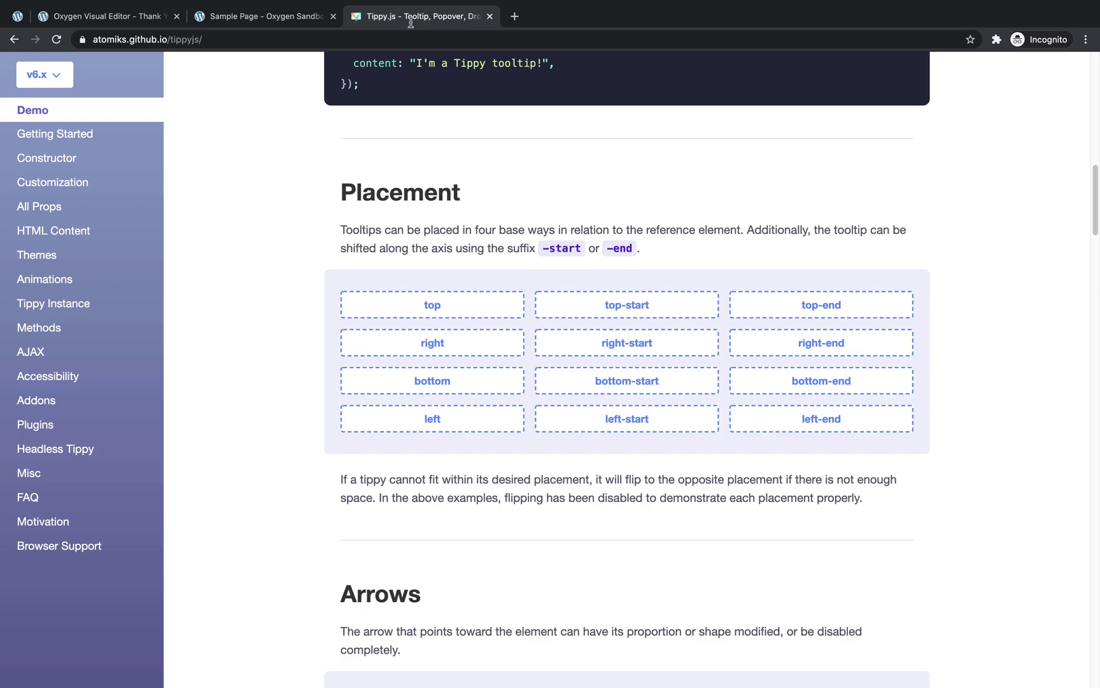
click(86, 137)
scroll(976, 440, down, 10)
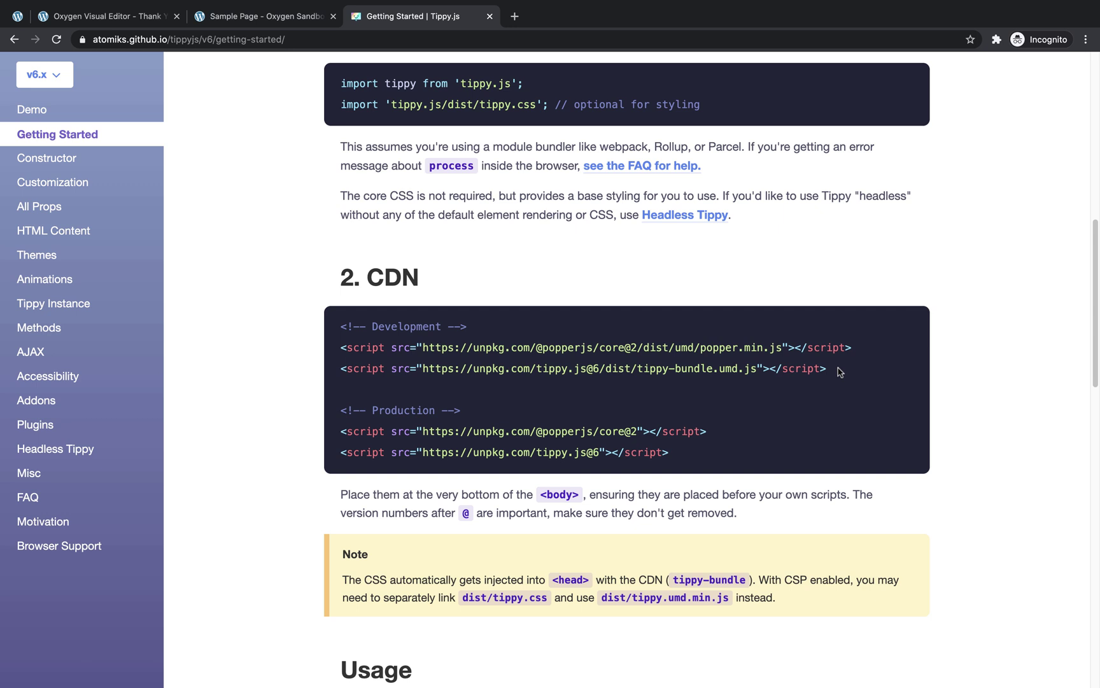
drag(673, 454, 338, 436)
key(ctrl+c)
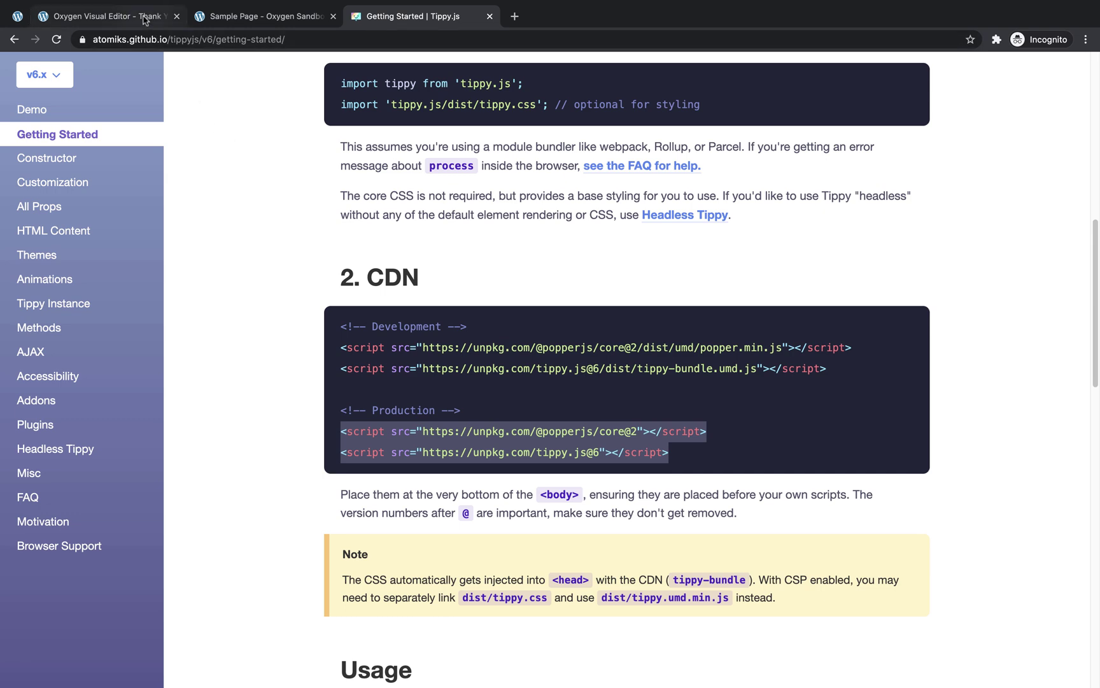
Close the Sample Page tab and replace the code block's default PHP with the copied Popper and Tippy script tags
click(333, 16)
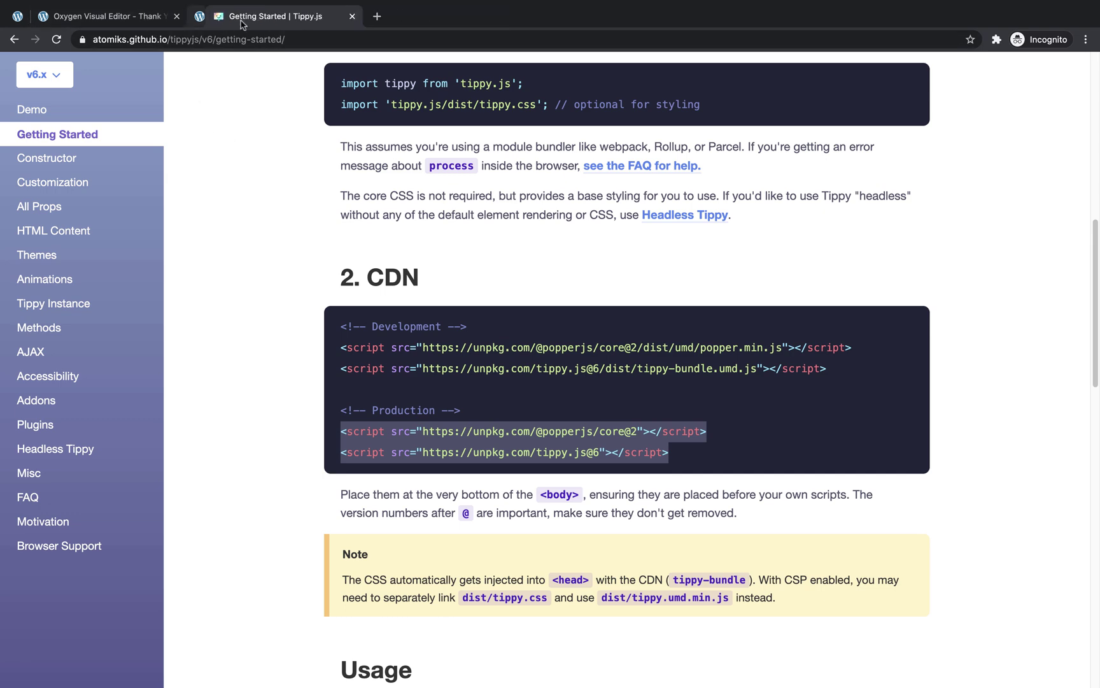
click(121, 16)
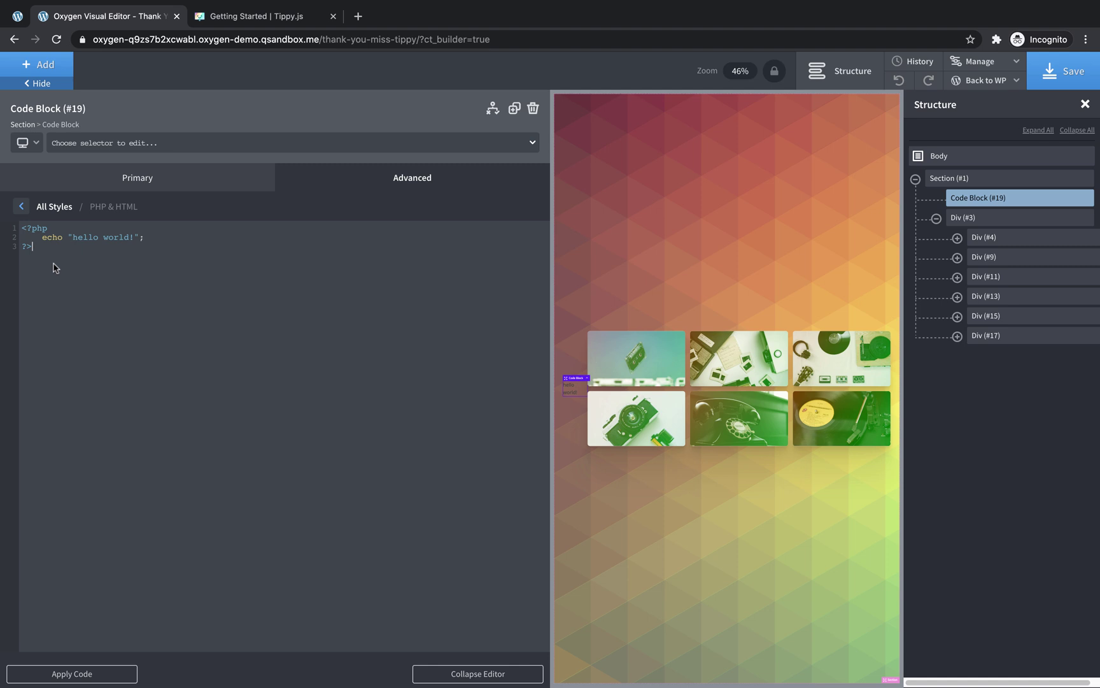
drag(55, 263, 13, 219)
key(ctrl+v)
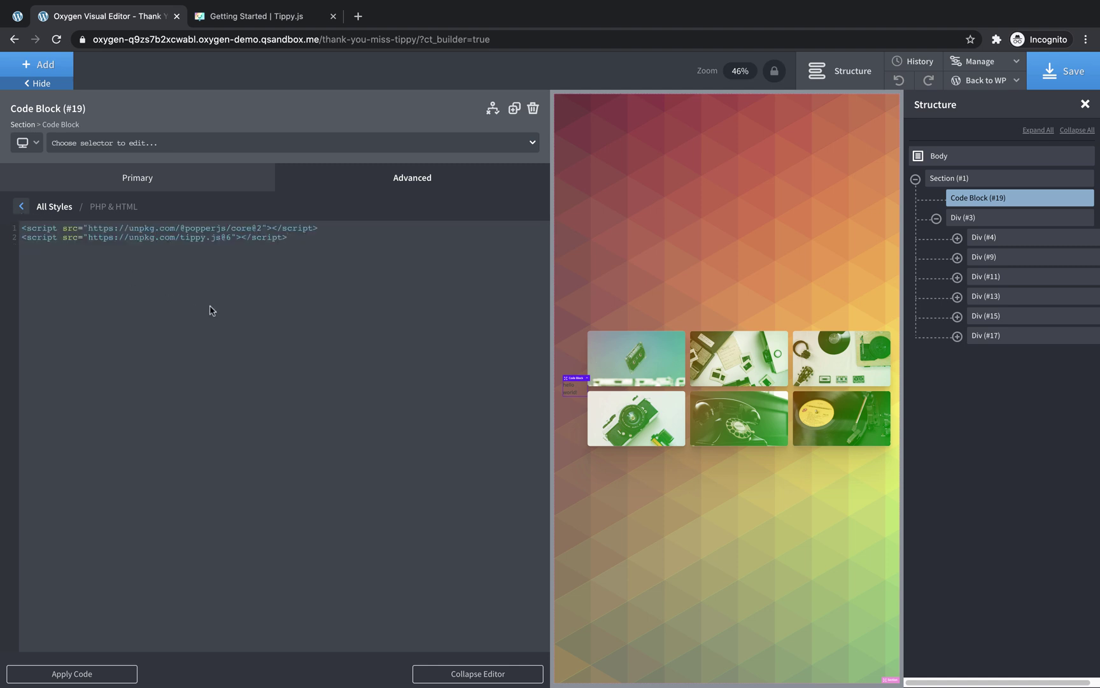
Copy the scale.css stylesheet link tag from the Getting Started page's optional extra imports and paste it below the script tags in the code block
click(278, 21)
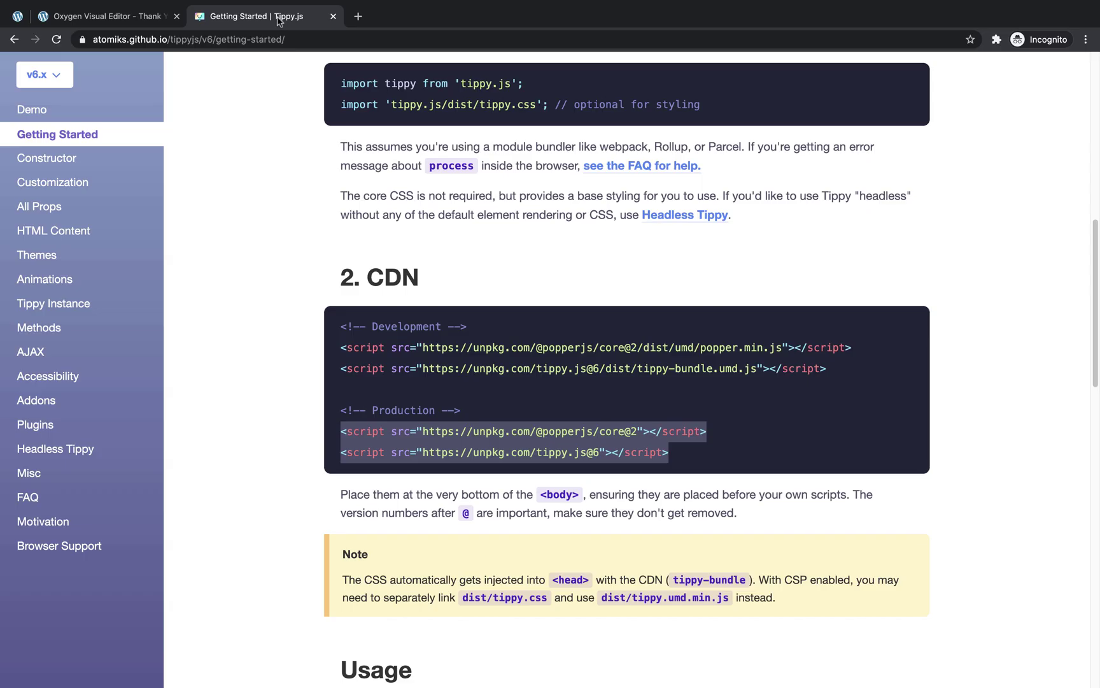
scroll(487, 311, down, 5)
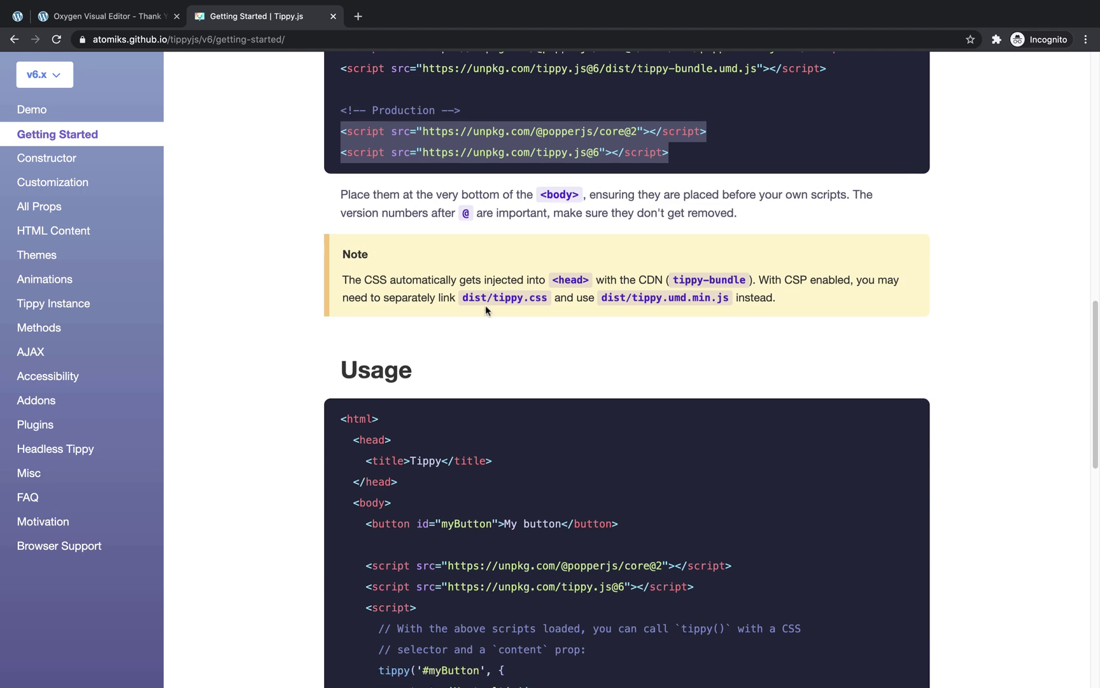
scroll(486, 310, down, 8)
scroll(486, 310, down, 4)
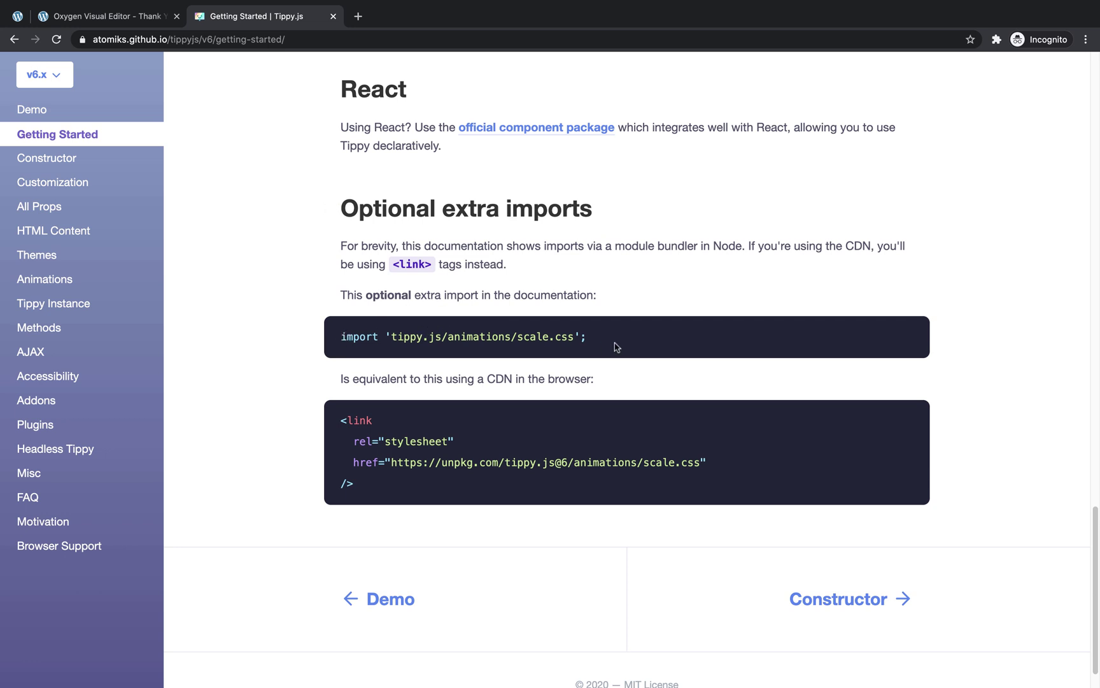
drag(373, 489, 341, 420)
key(super+c)
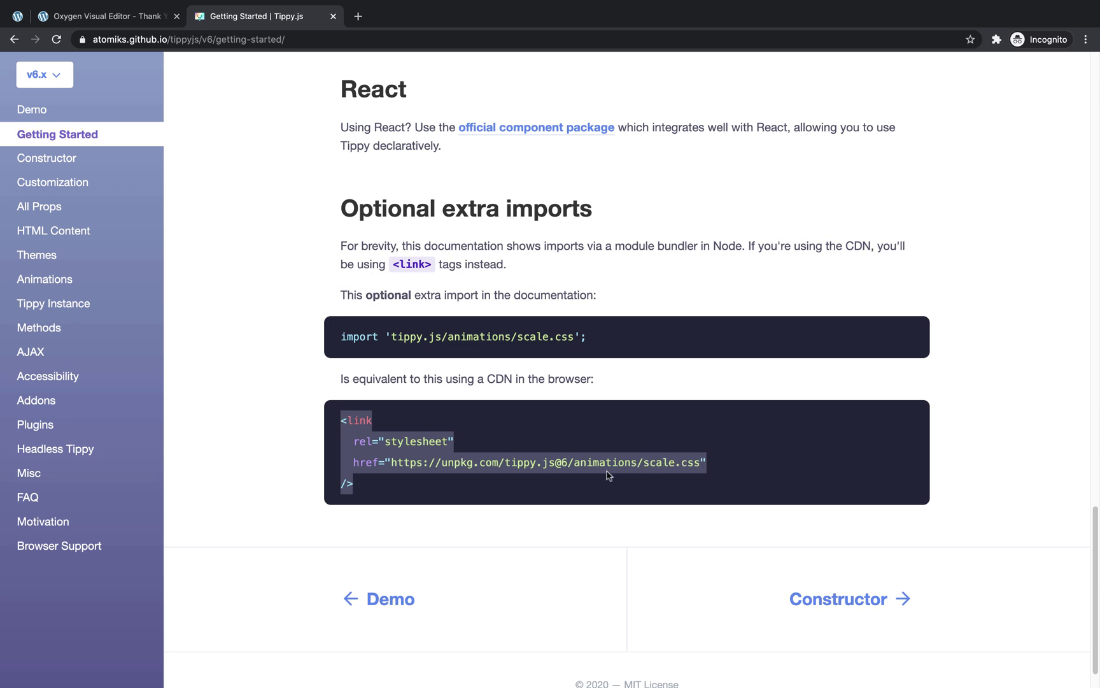
click(135, 21)
key(super+v)
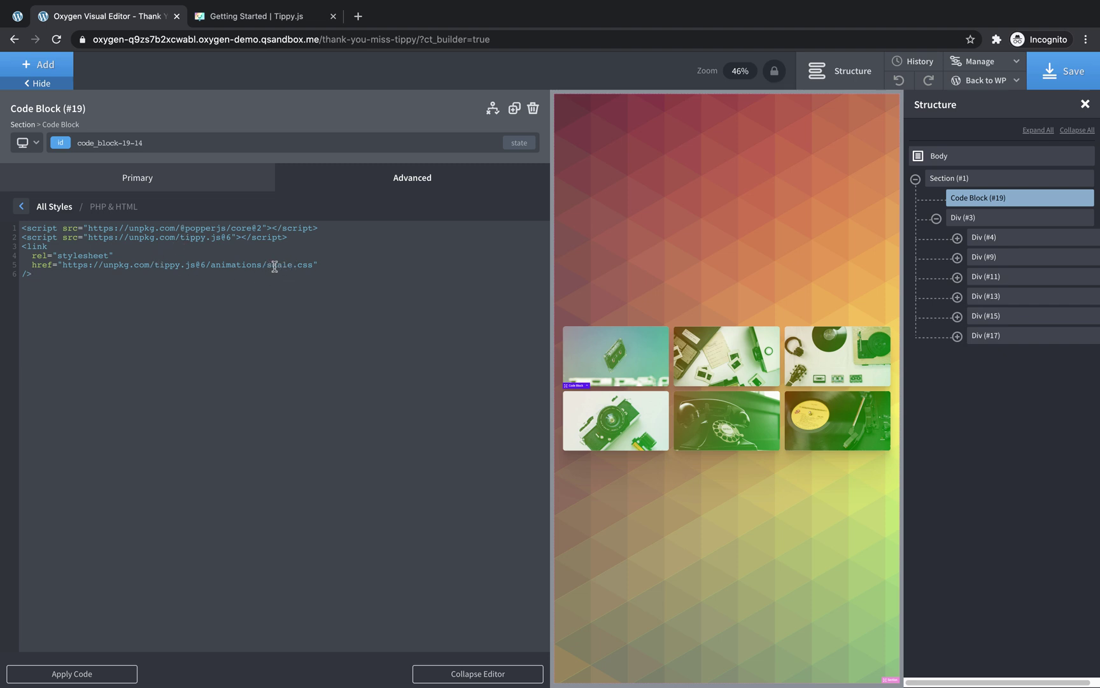
Look up the included animations in the Tippy.js docs and change the stylesheet link in the code block to shift-away.css
click(269, 21)
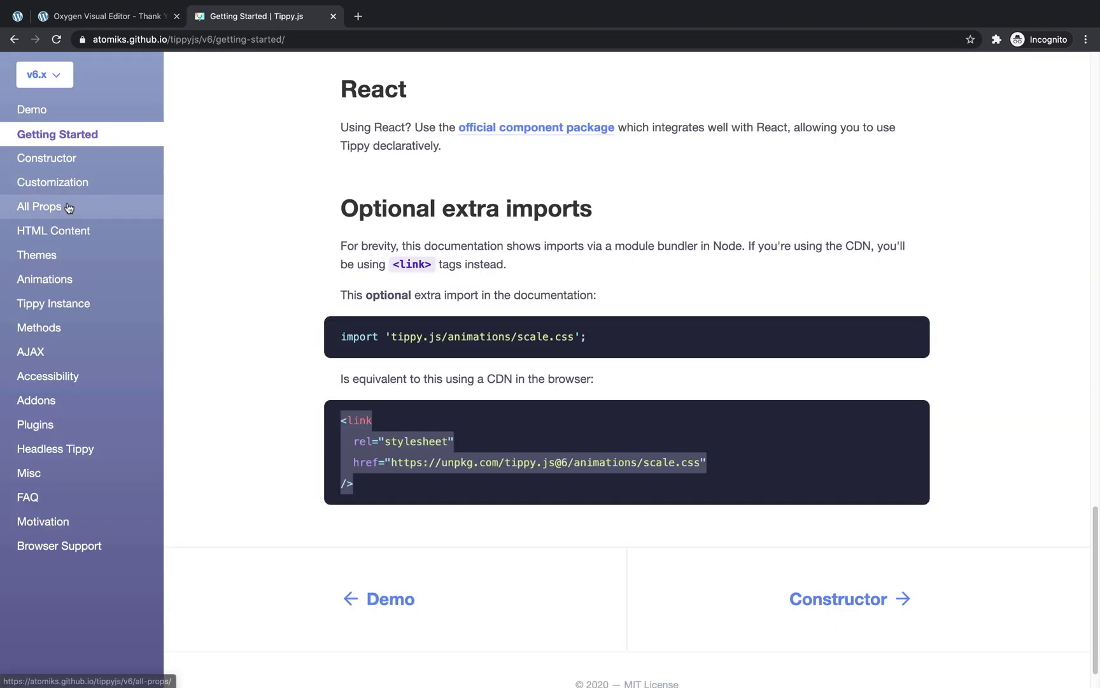
click(54, 280)
scroll(746, 402, down, 2)
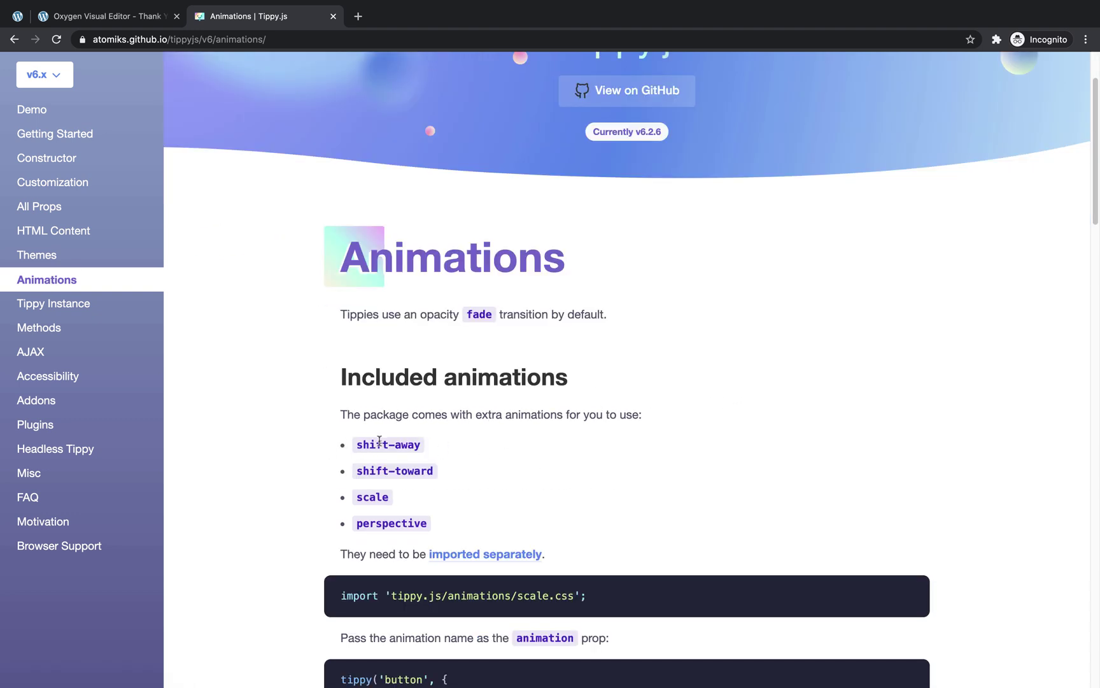
click(131, 17)
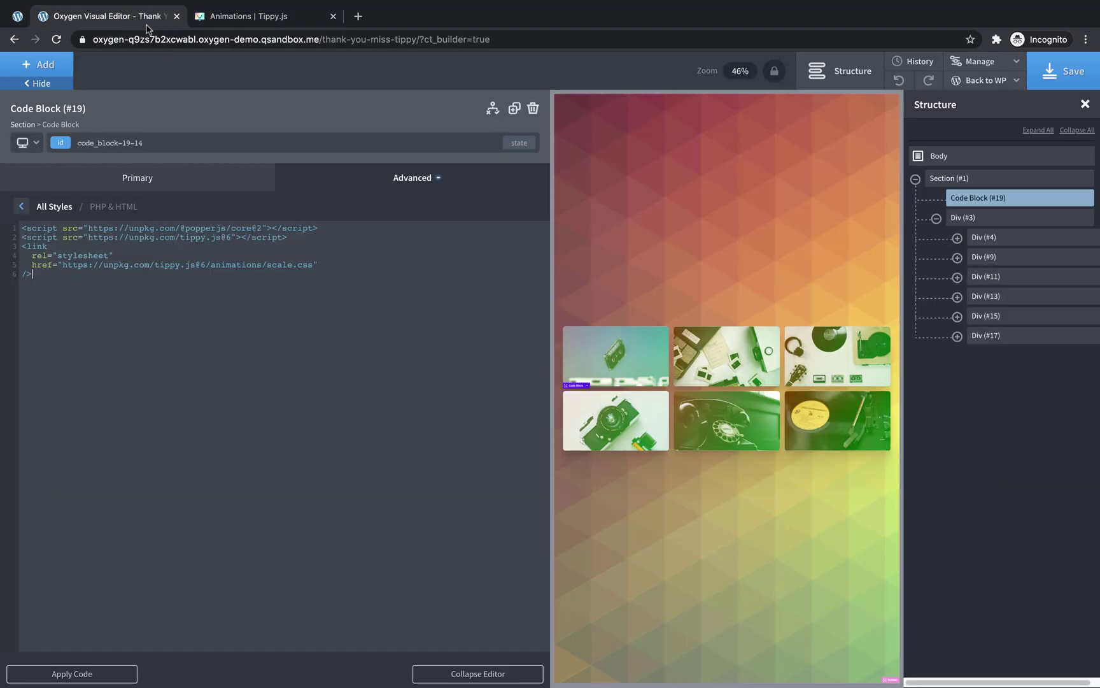
click(293, 264)
key(BackSpace)
key(BackSpace)
key(BackSpace)
text(hift-away)
Find the attribute-based tippy('[data-tippy-content]'); call on the Tippy.js docs' Constructor page and copy it
click(251, 18)
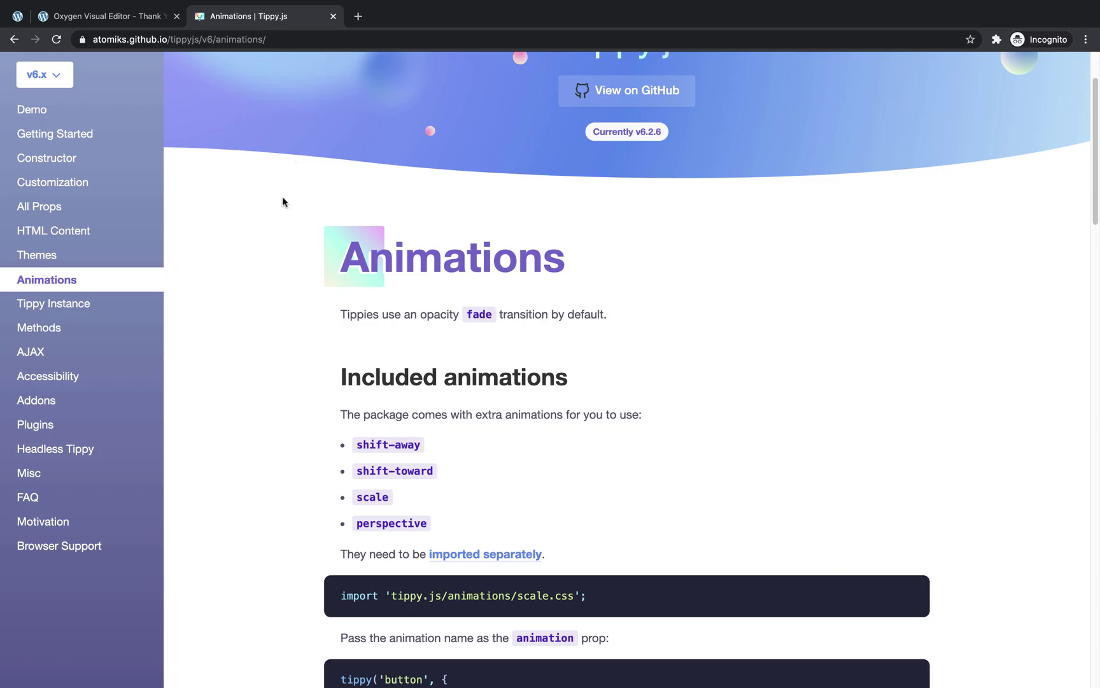
click(107, 134)
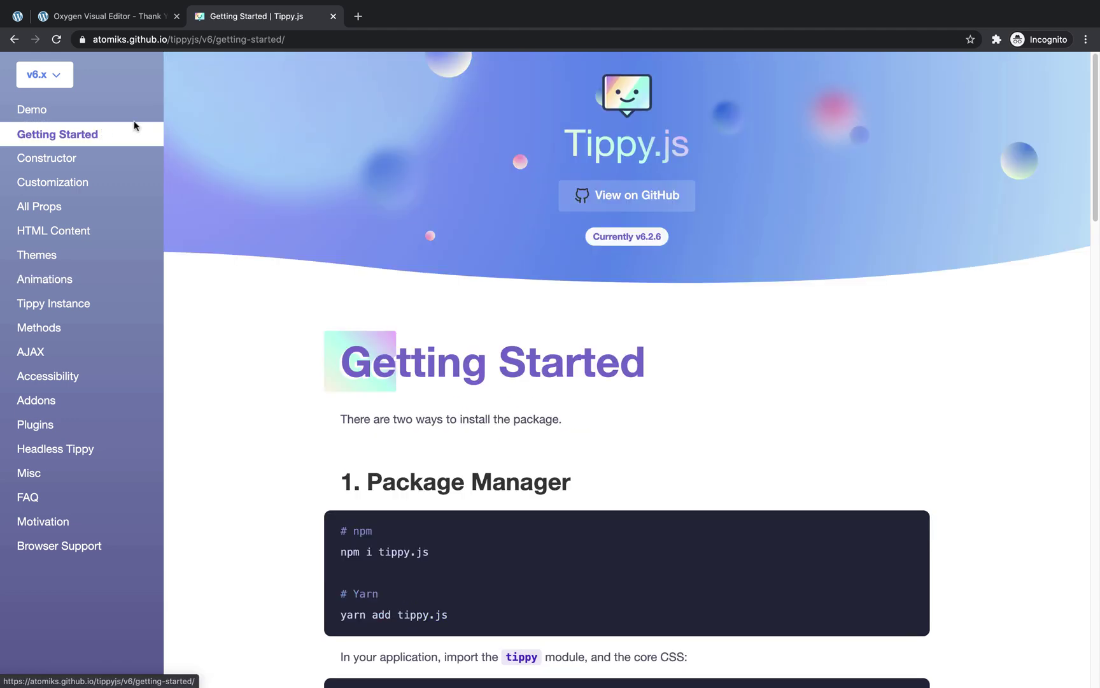
scroll(756, 344, down, 7)
scroll(756, 341, down, 11)
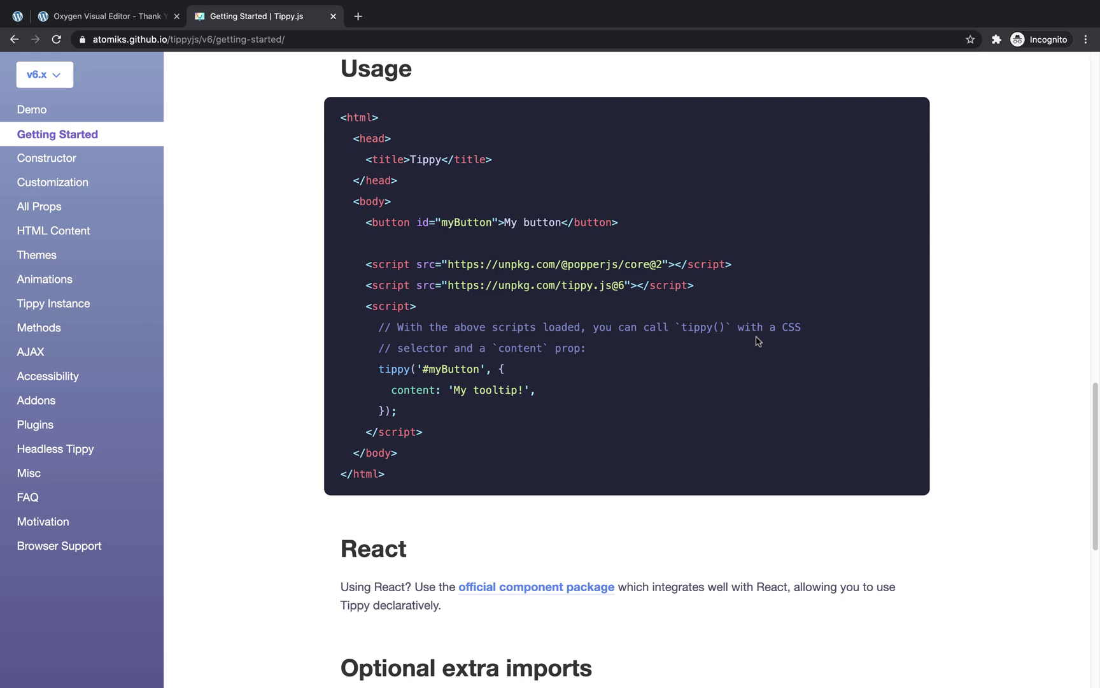
scroll(756, 340, down, 1)
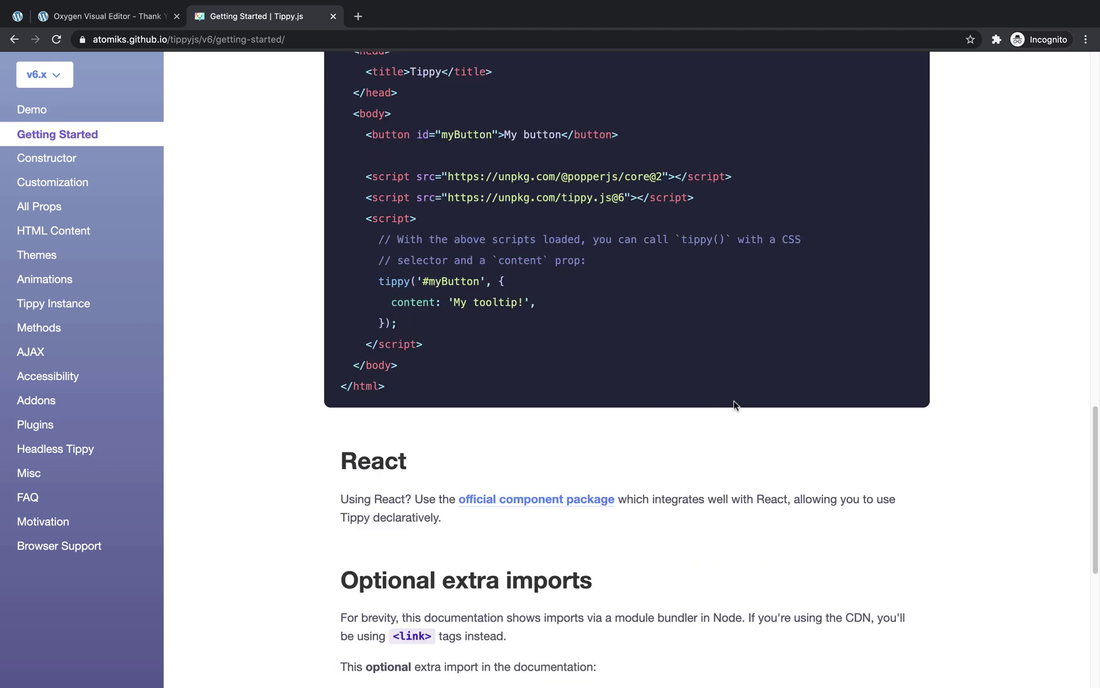
scroll(733, 405, down, 6)
click(820, 555)
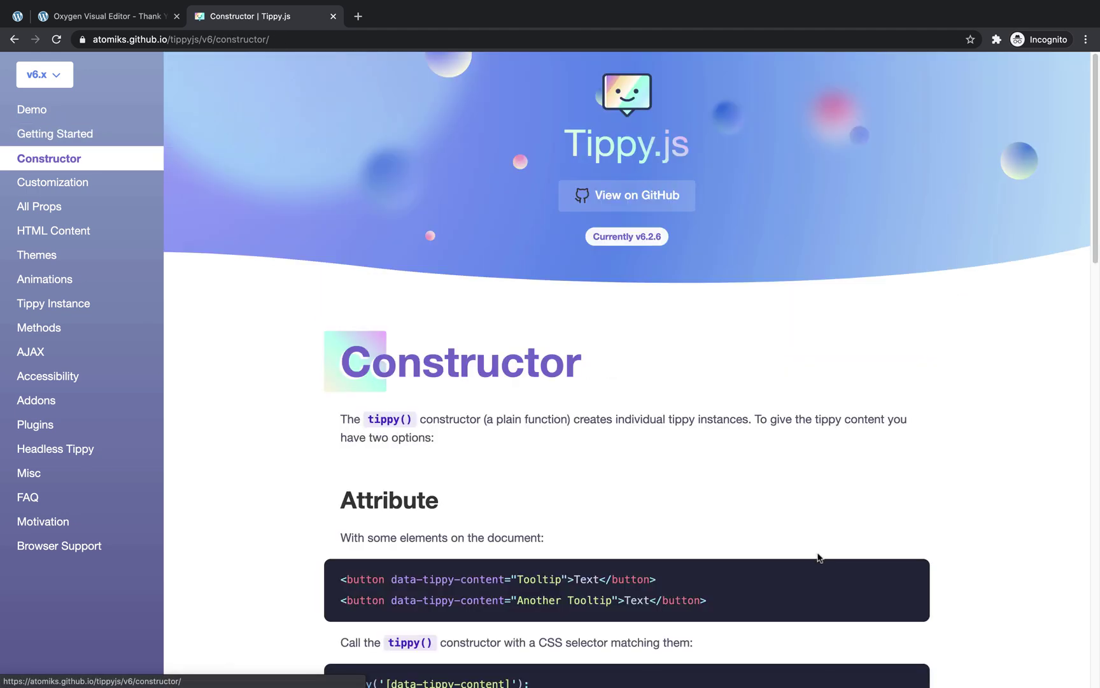
scroll(894, 384, down, 5)
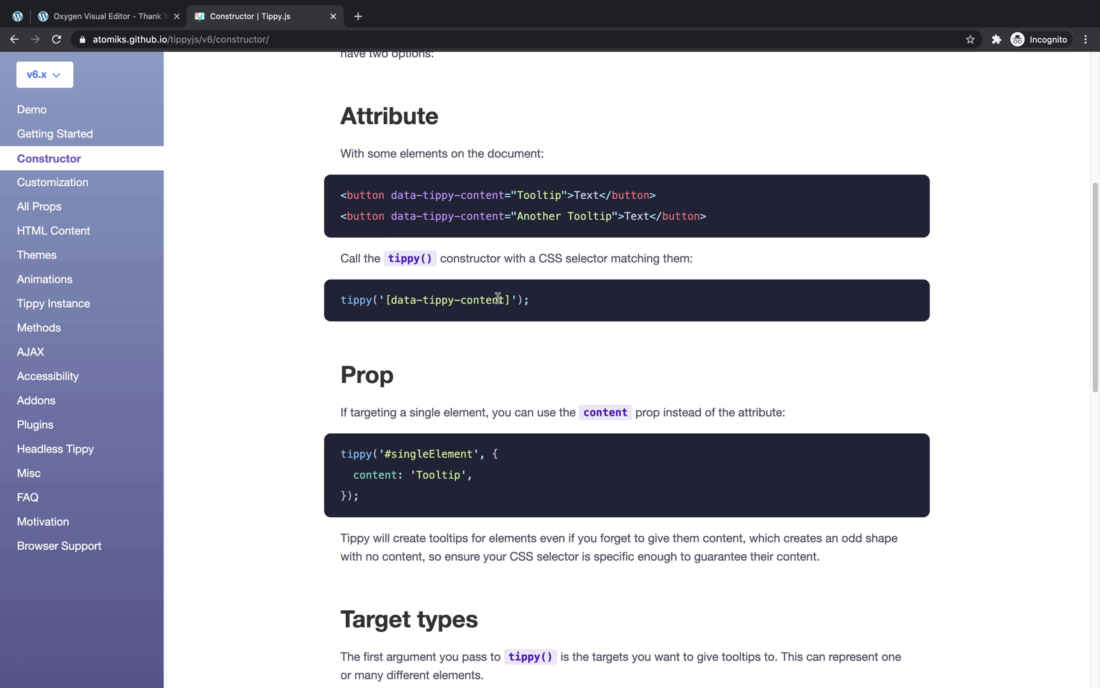
drag(545, 306, 341, 299)
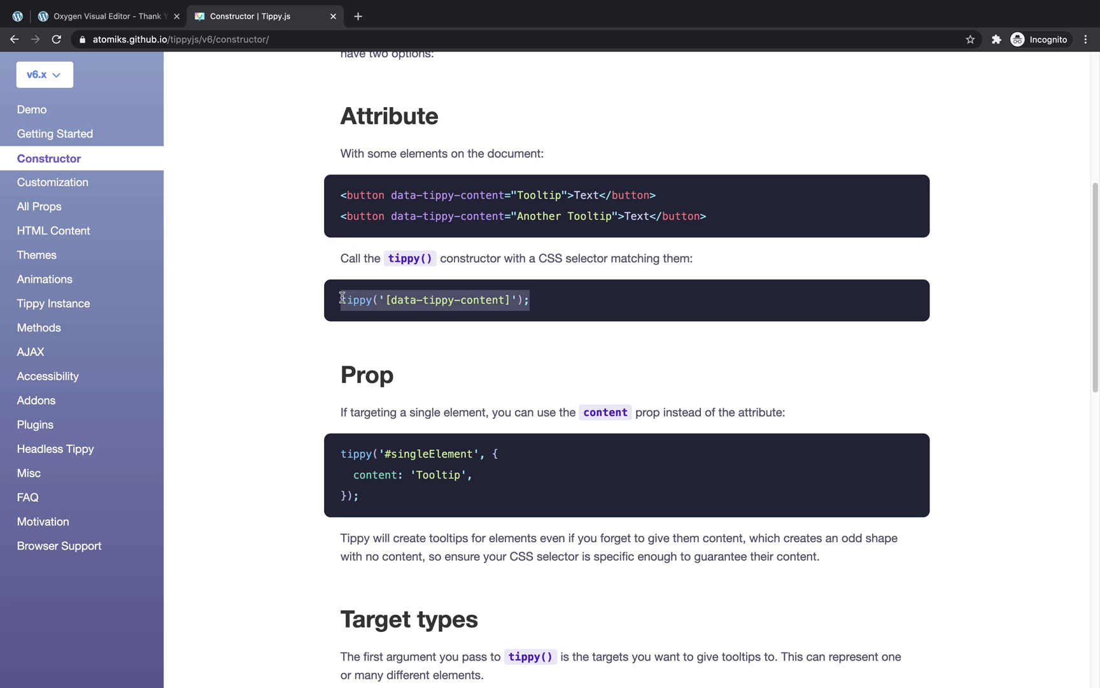
Return to the Oxygen editor and paste tippy('[data-tippy-content]'); into the code block's JavaScript
click(76, 16)
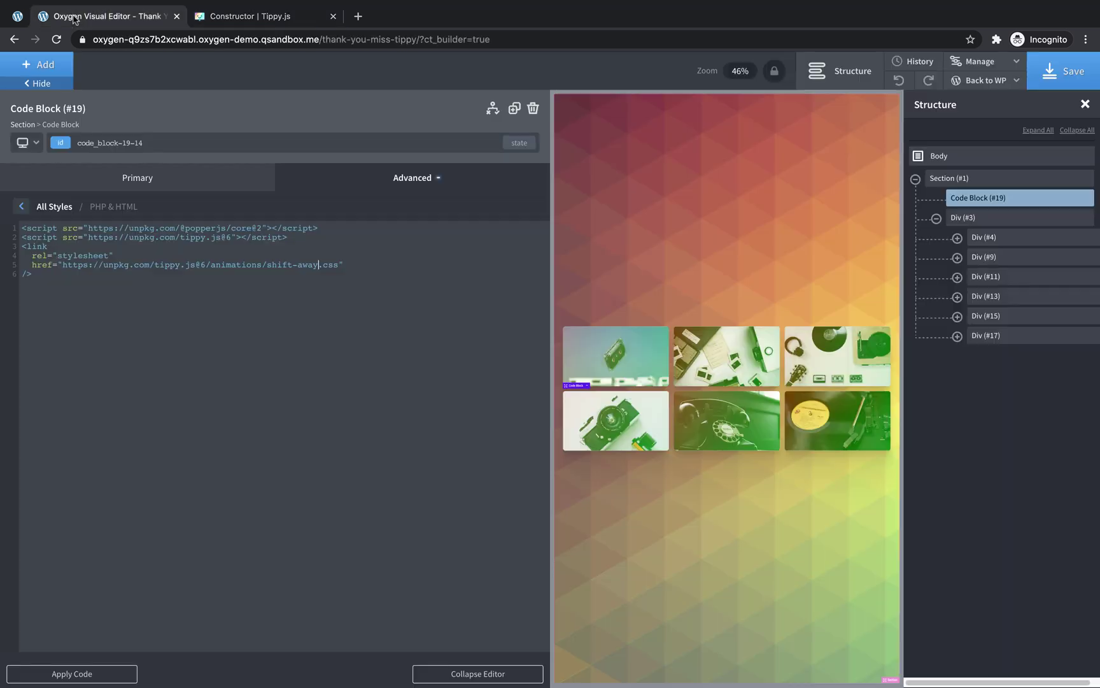
click(21, 205)
click(100, 473)
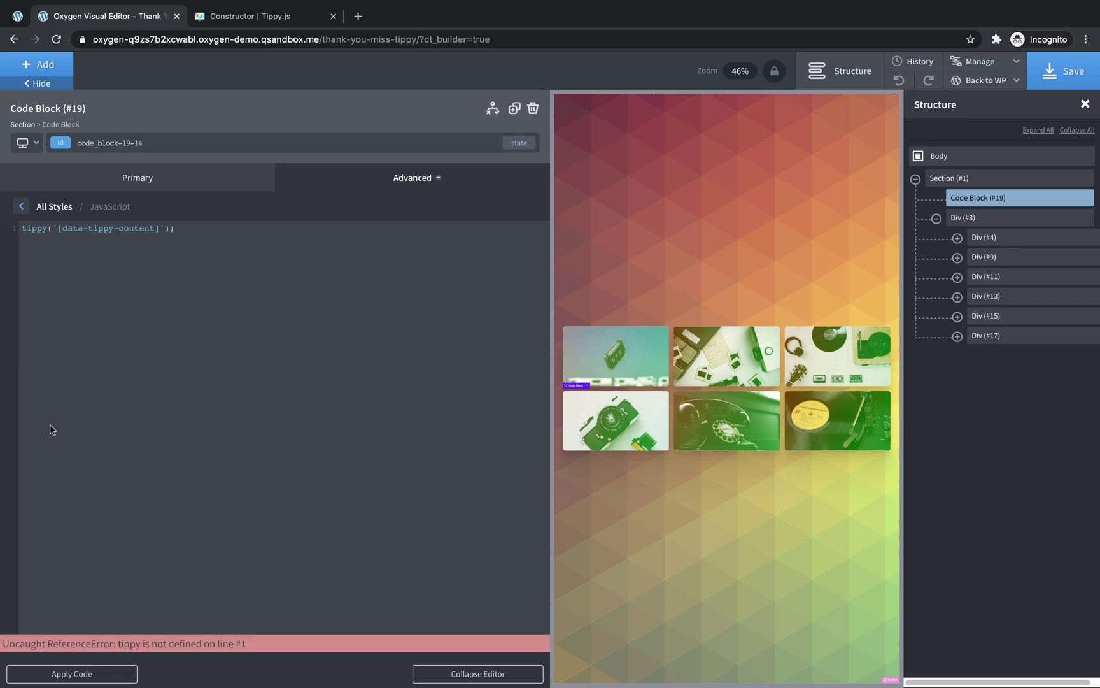
Wrap the tippy call in document.addEventListener("DOMContentLoaded", function() { ... }) and apply the code
click(20, 228)
key(Return)
key(Return)
key(Up)
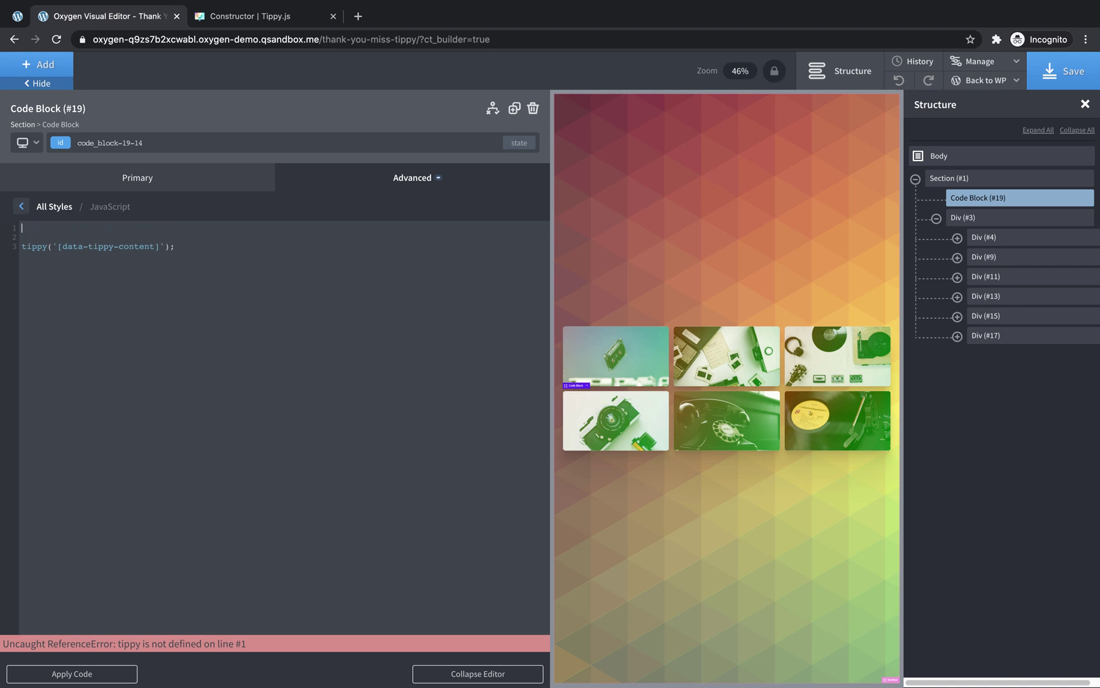
text(docy)
text(ment.addEventListener)
text((")
text(DOMC)
key(BackSpace)
key(BackSpace)
key(BackSpace)
text(OMContentLoaded",)
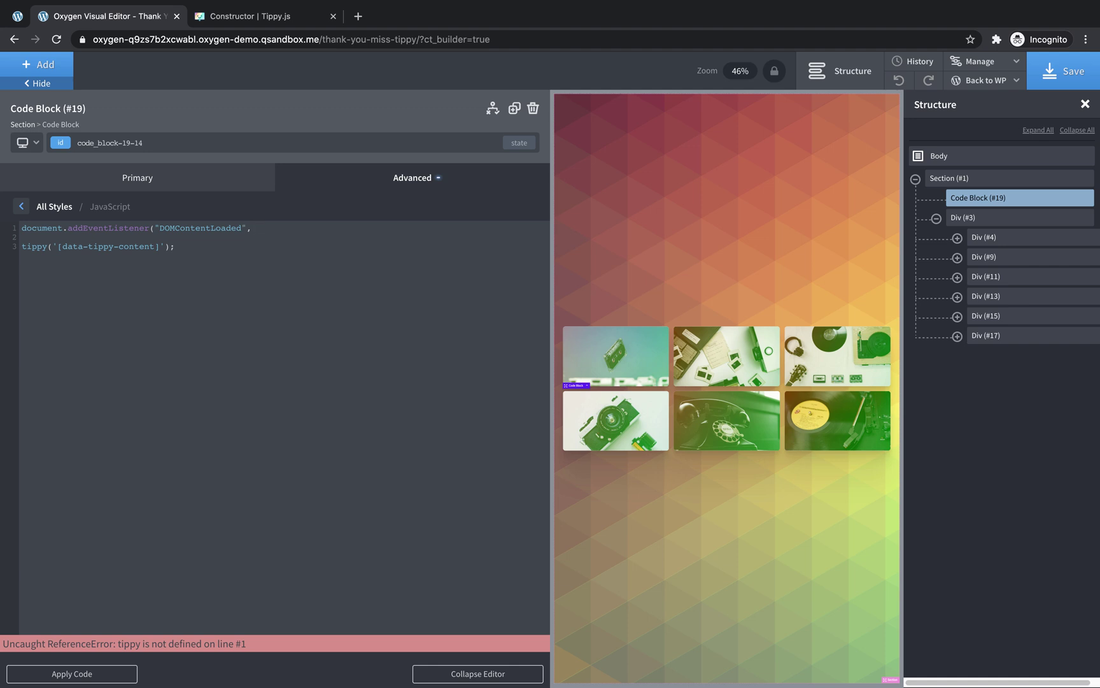
text( function() {)
key(Return)
key(Return)
text(}))
click(82, 676)
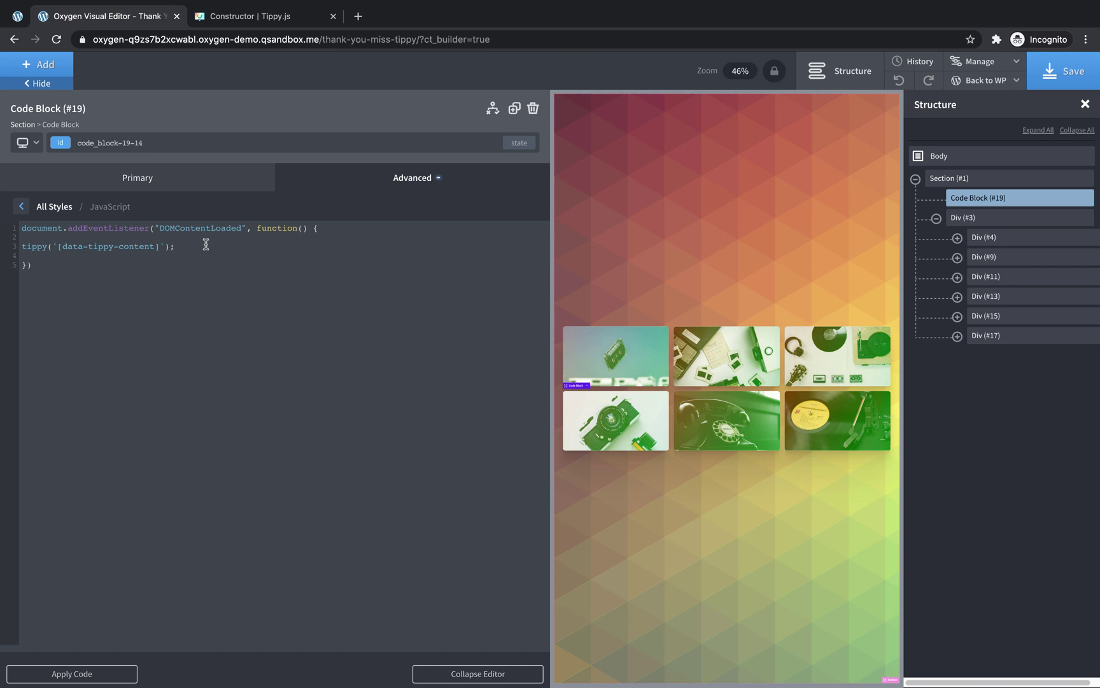
Add a custom attribute named data-tippy-content to the first card, Div (#4)
click(987, 242)
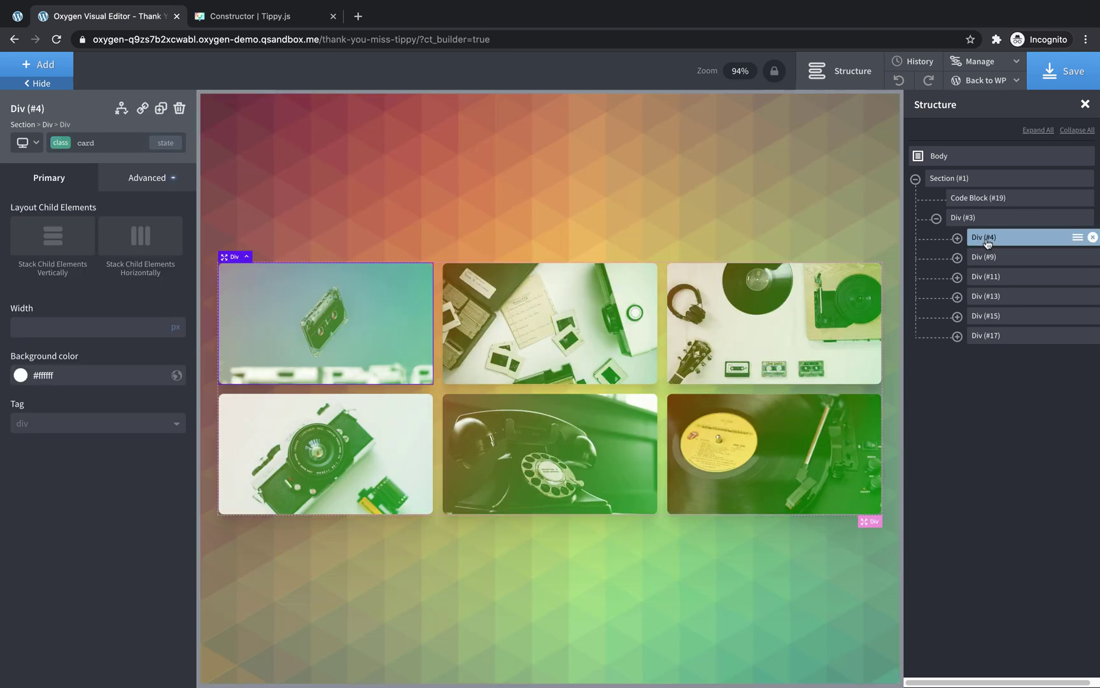
click(139, 186)
click(118, 482)
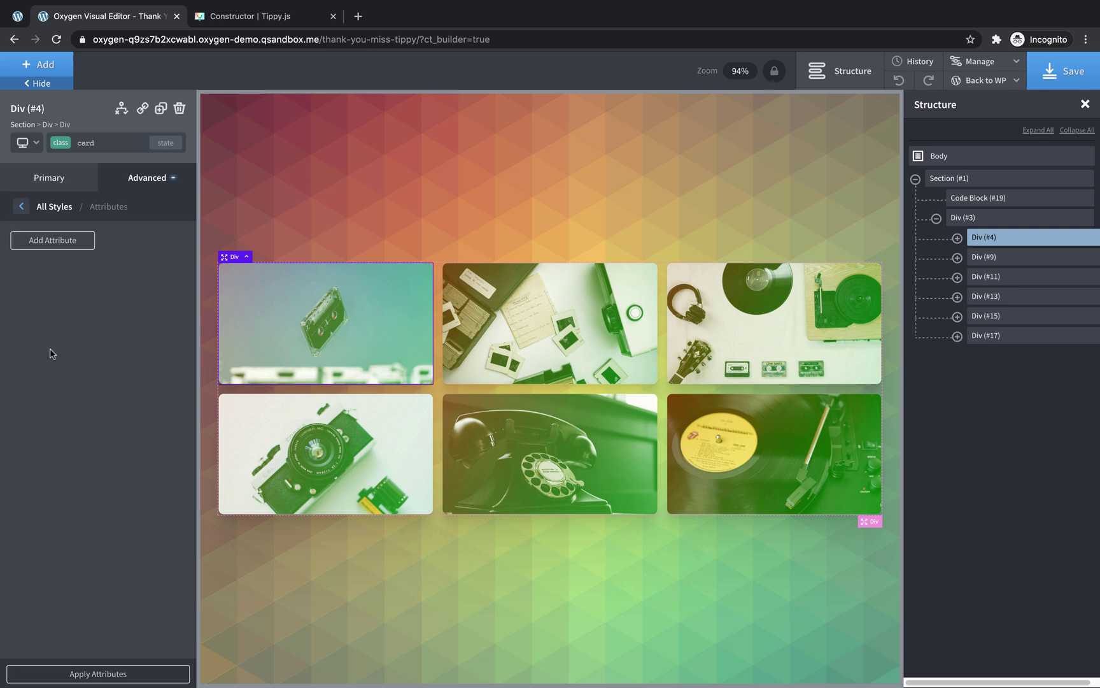
click(49, 242)
click(37, 272)
text(data)
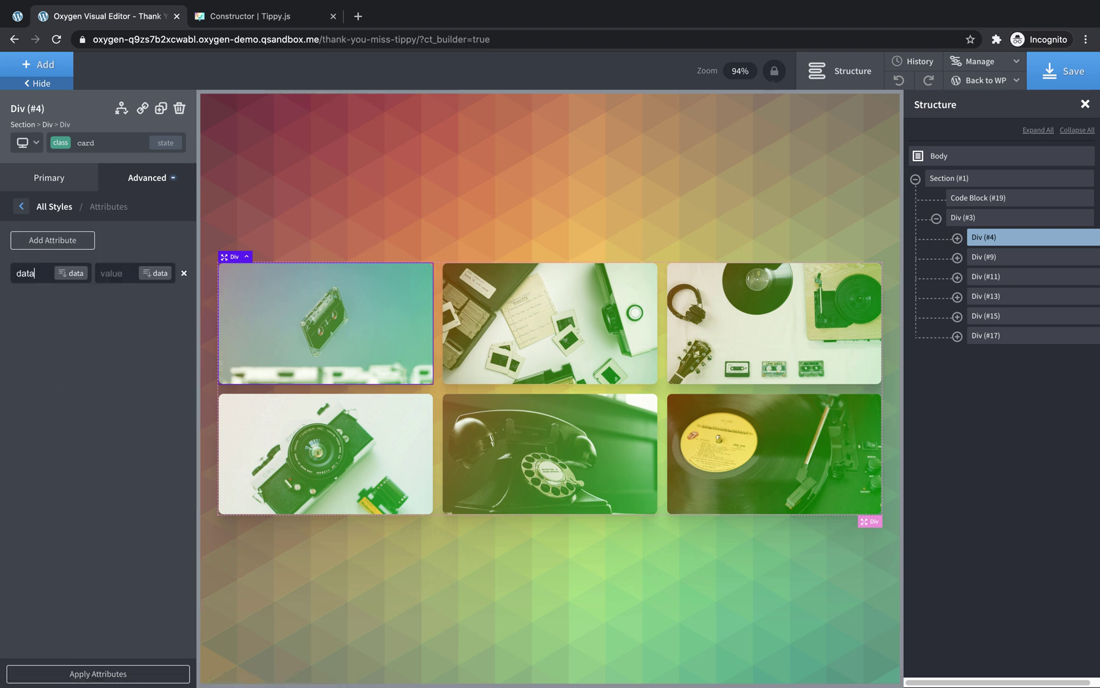
text(-tippy-content)
Generate placeholder text on lipsum.com in a new tab and paste its first three sentences as the value of Div (#4)'s data-tippy-content attribute
click(359, 15)
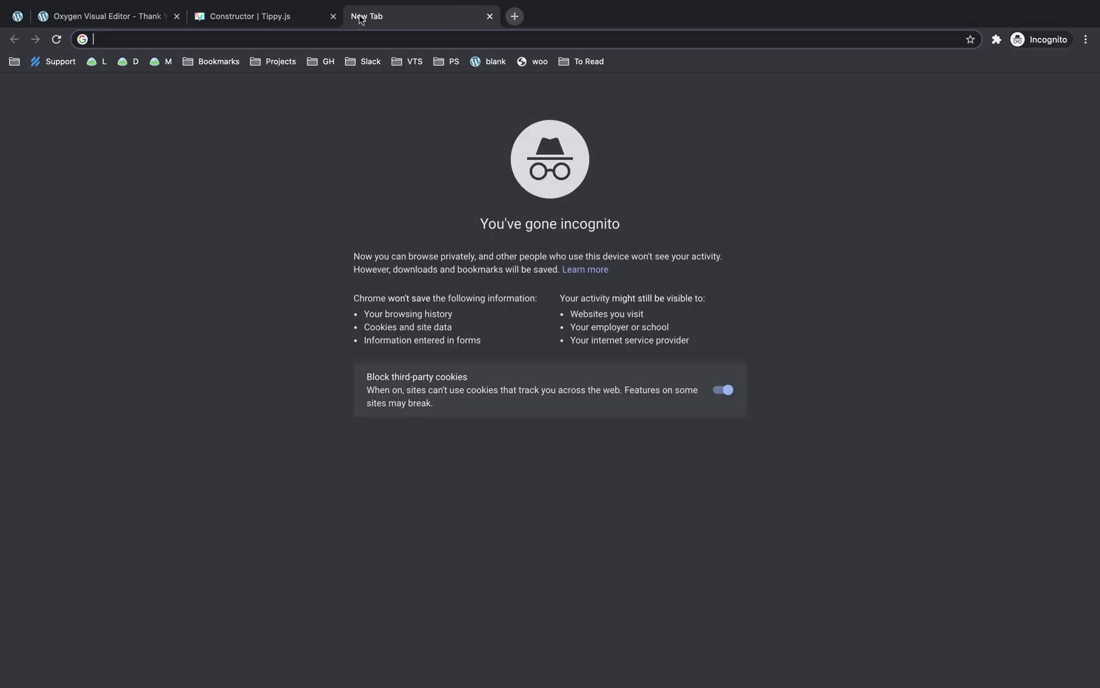
text(lipsum.c)
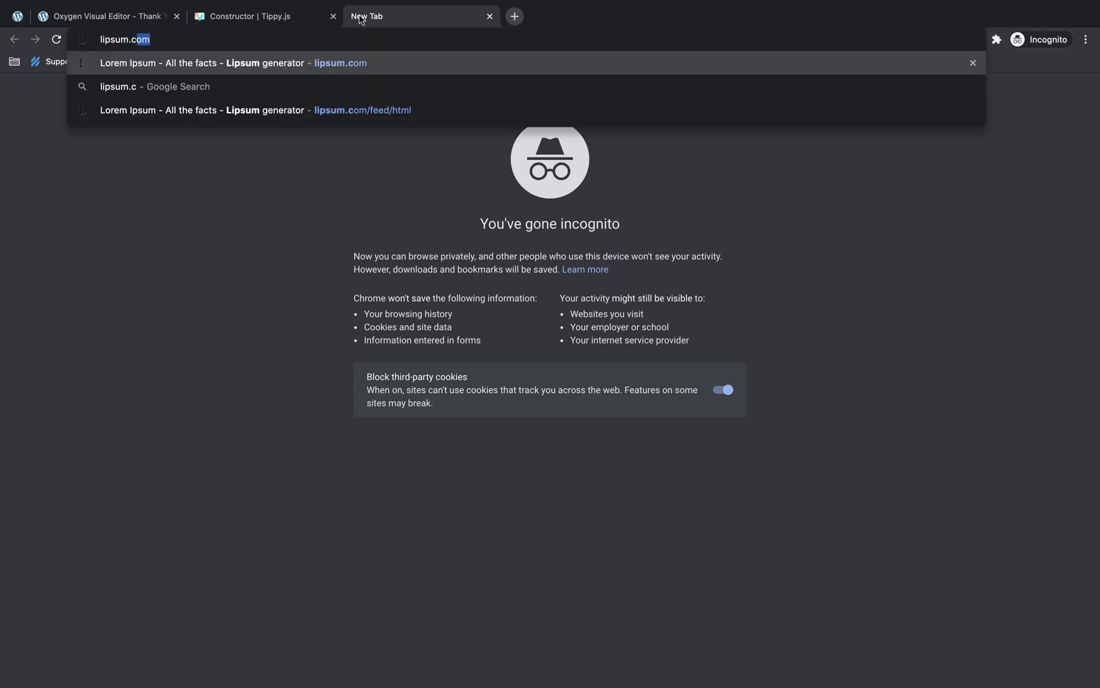
key(Return)
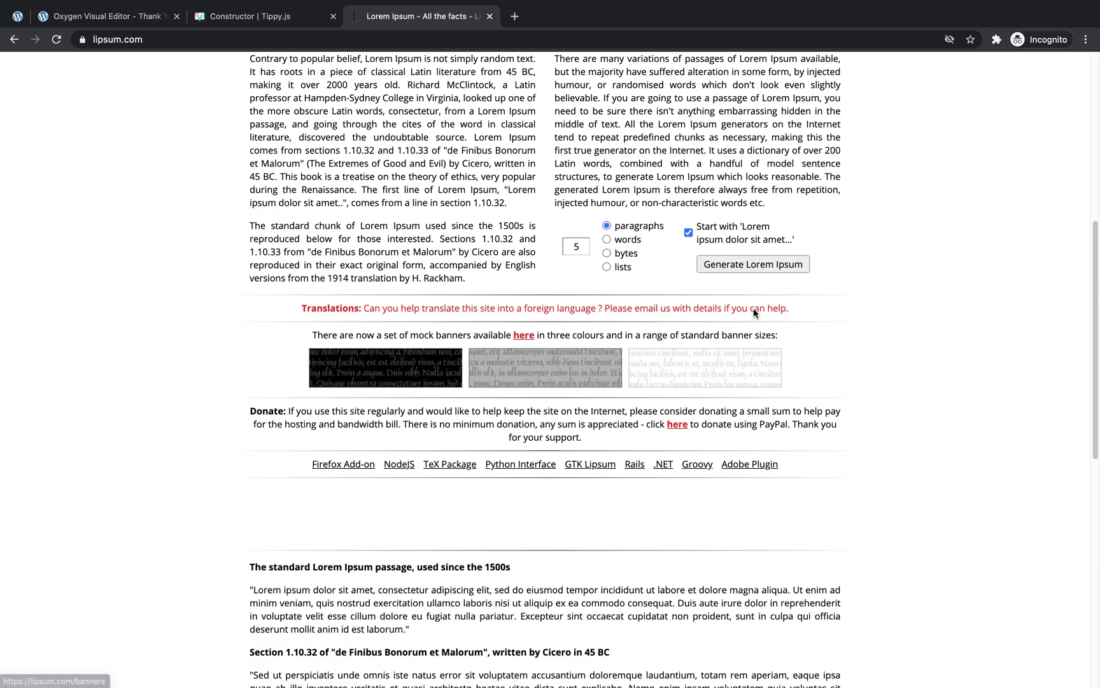
click(761, 264)
drag(249, 309, 482, 323)
key(ctrl+c)
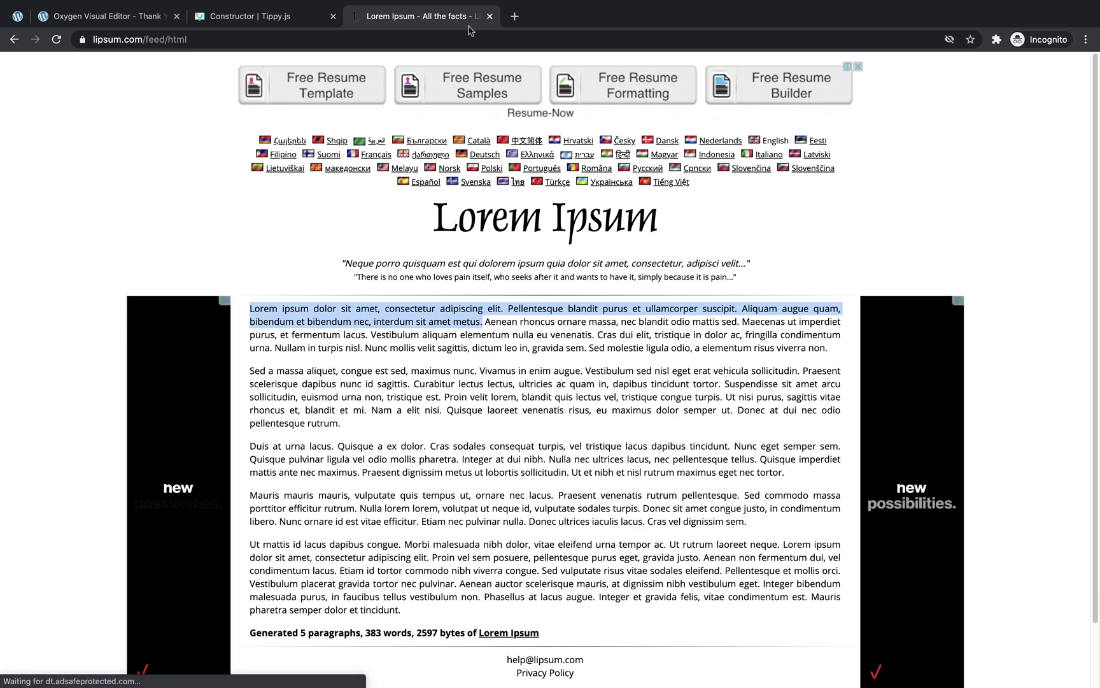
click(490, 17)
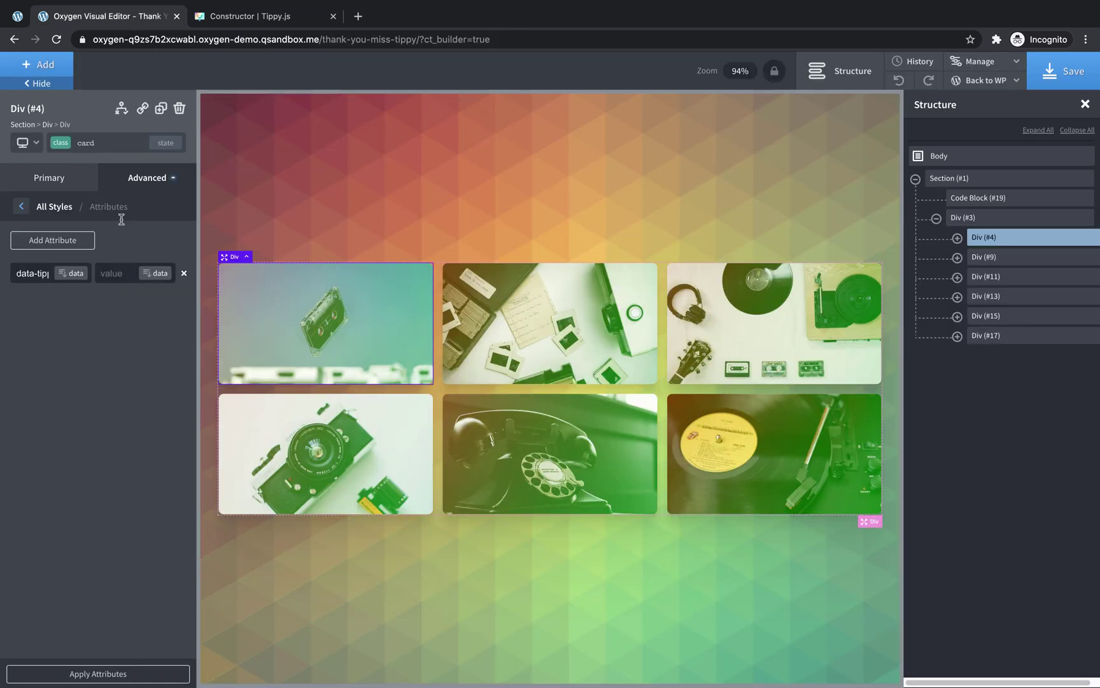
click(98, 273)
key(ctrl+v)
Add a data-tippy-content attribute to the second card, Div (#9), with the copied lorem ipsum text as its value
click(1004, 257)
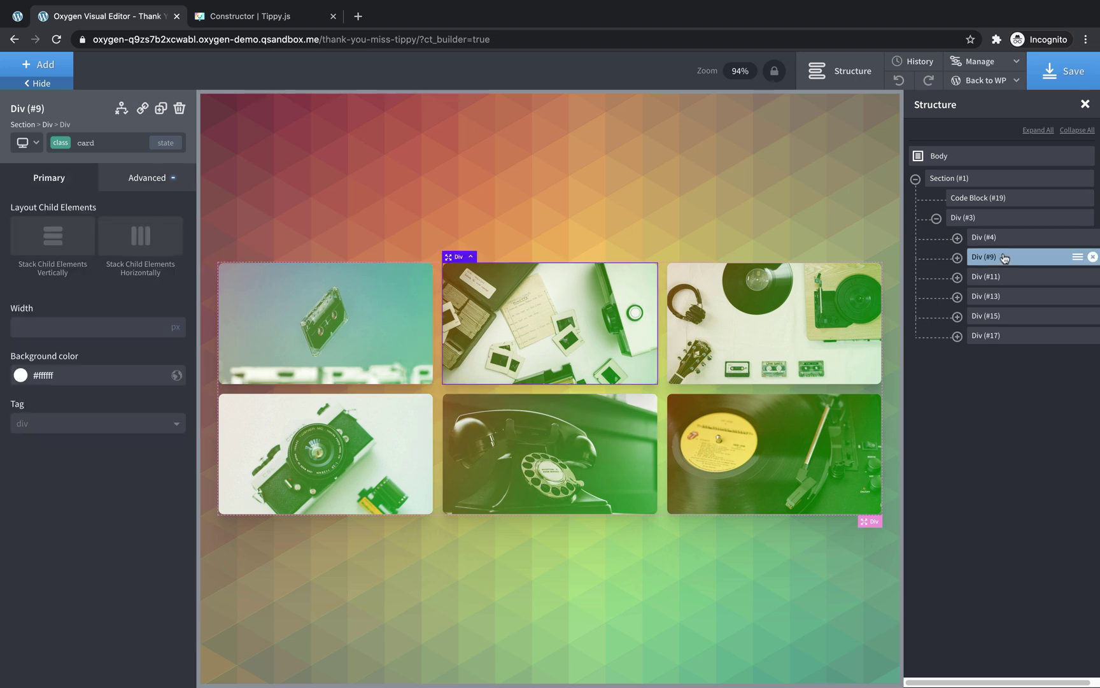
click(137, 186)
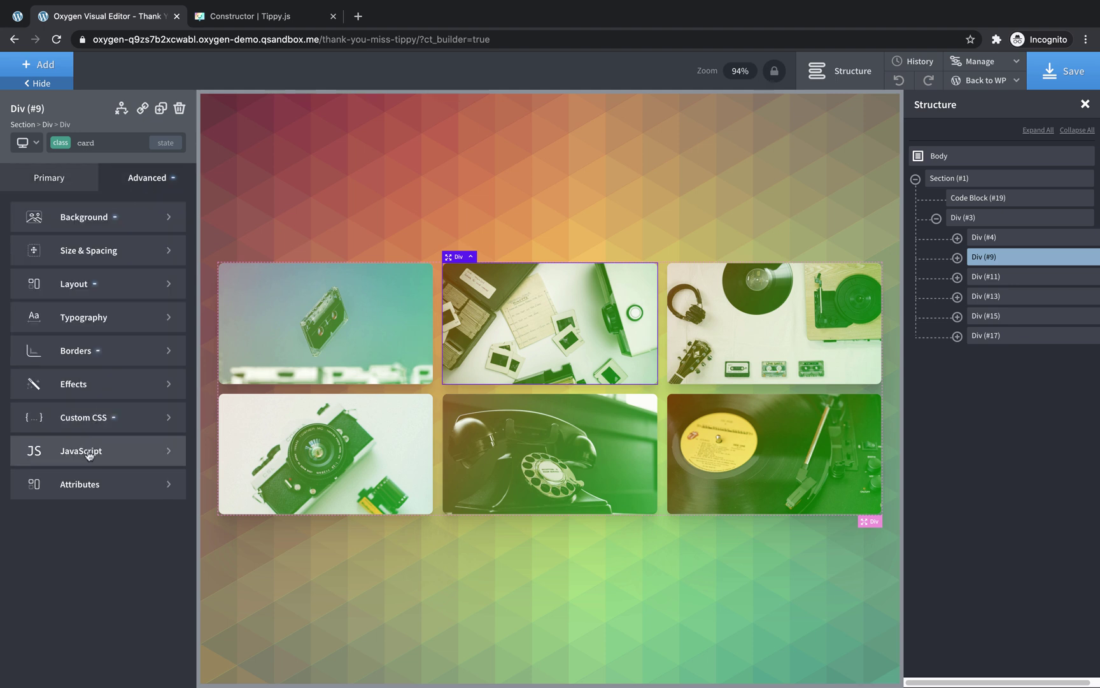
click(92, 477)
click(50, 241)
click(35, 274)
text(data-tippy-content)
click(118, 265)
key(ctrl+v)
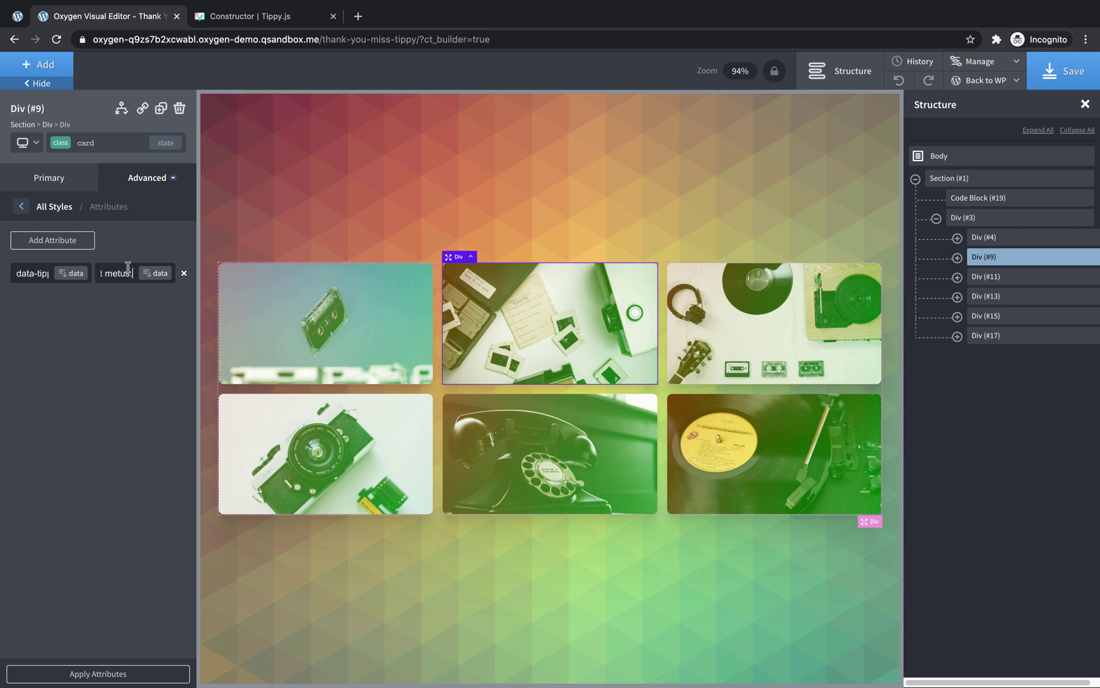
Add a data-tippy-content attribute with the copied lorem ipsum text to the third card, Div (#11), and save the page
click(1022, 281)
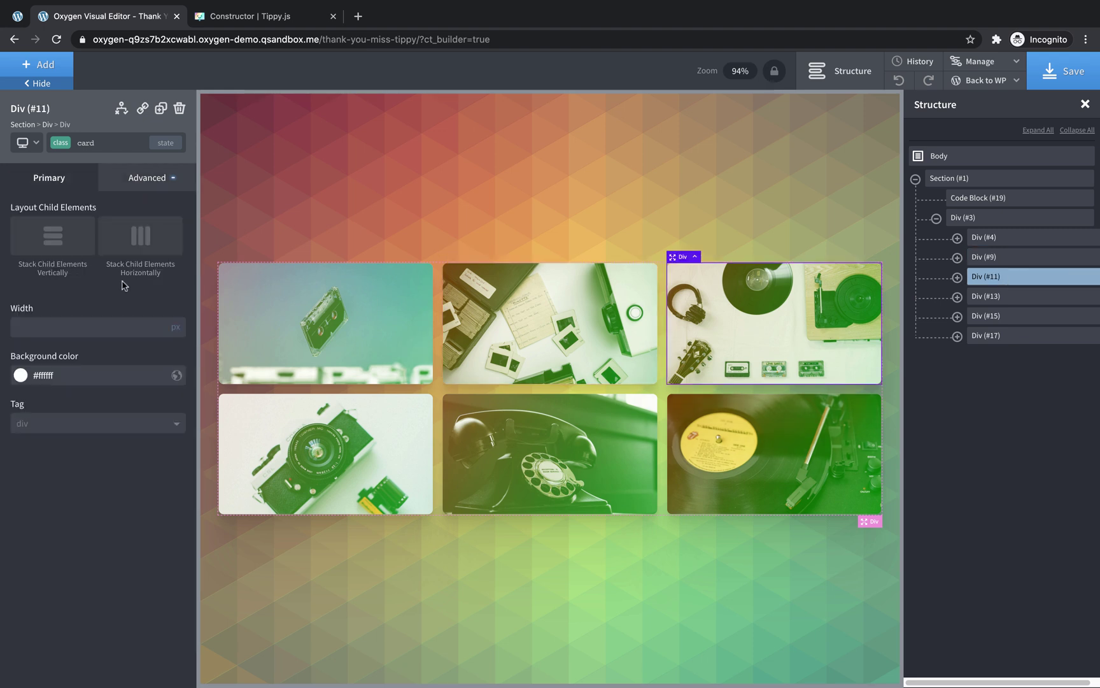
click(145, 184)
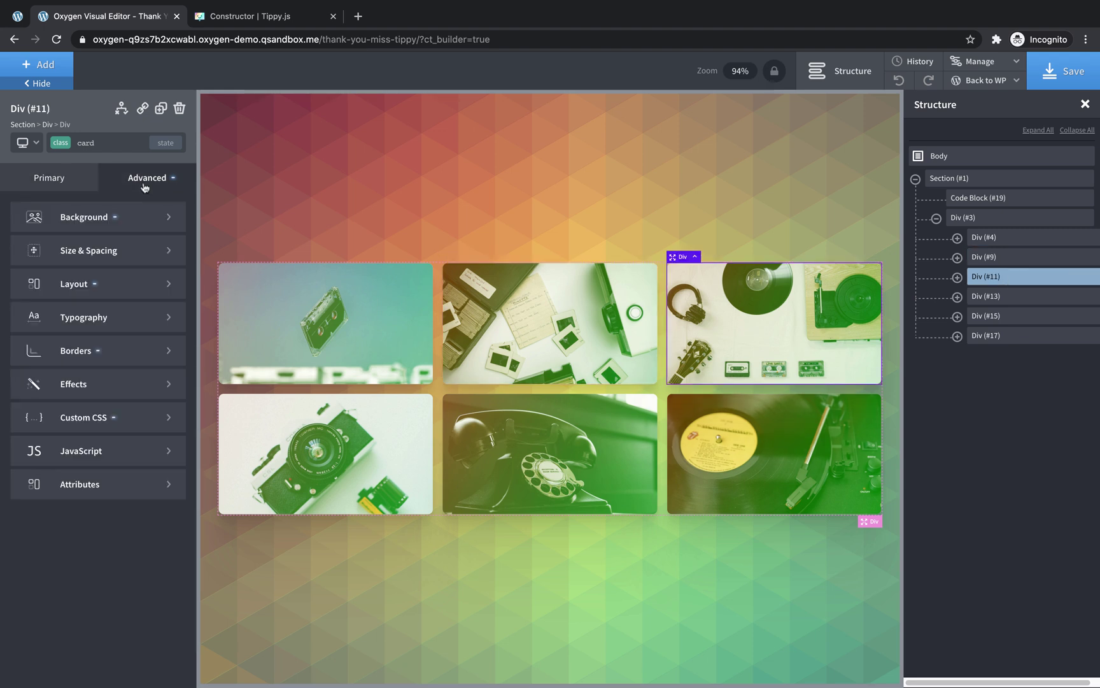
click(113, 482)
click(52, 240)
text(data-tippy-content)
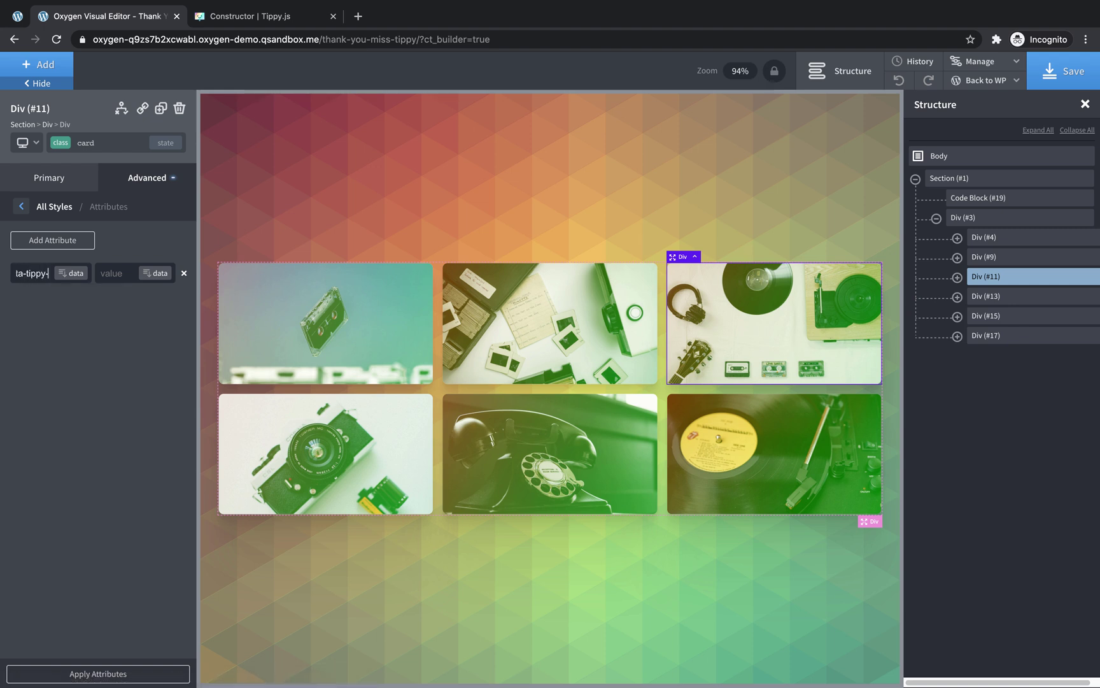
click(99, 272)
key(ctrl+v)
click(1076, 71)
Open the page's frontend in a new tab and check the tooltips on the three upper-row cards
mouse_move(986, 80)
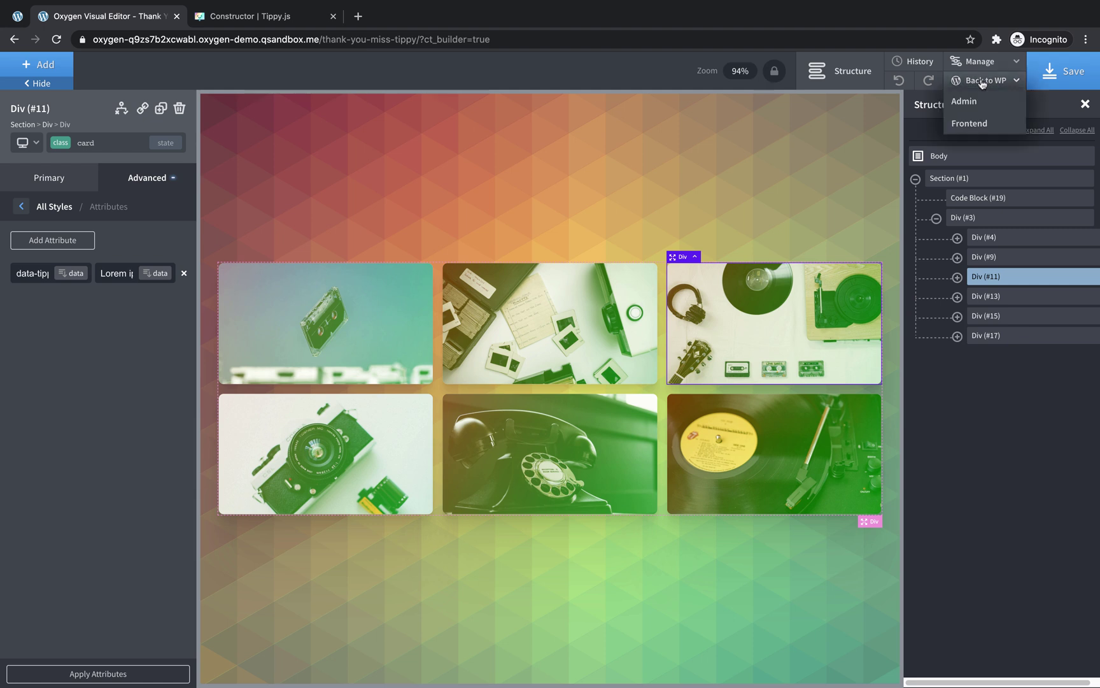
right_click(955, 127)
click(905, 128)
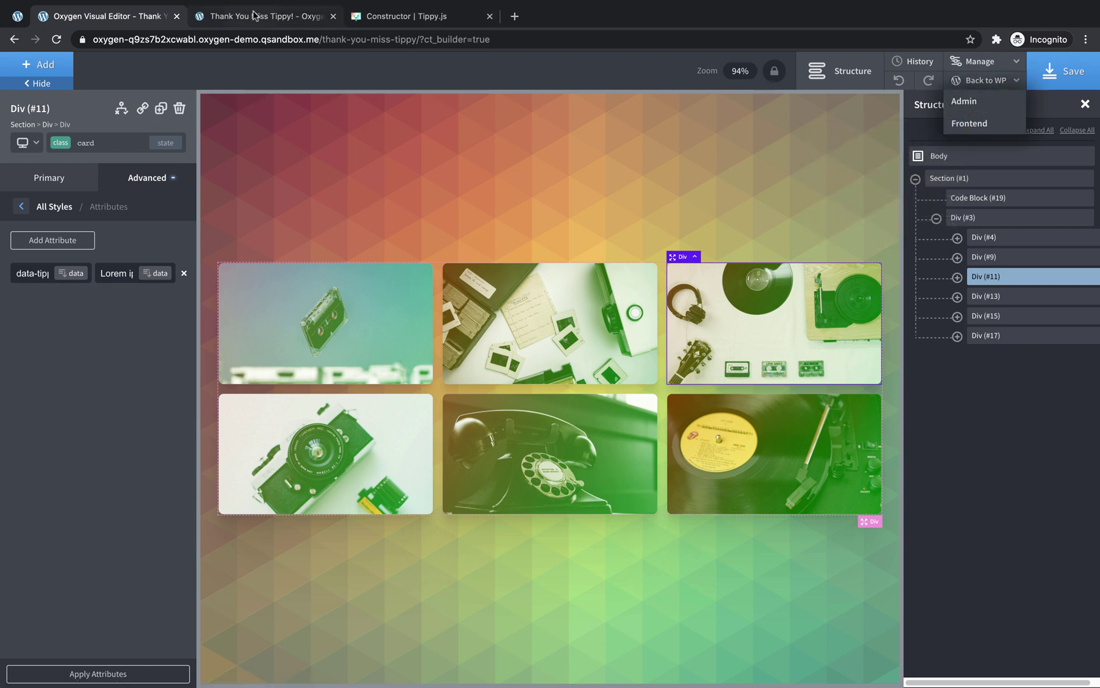
click(268, 16)
mouse_move(305, 310)
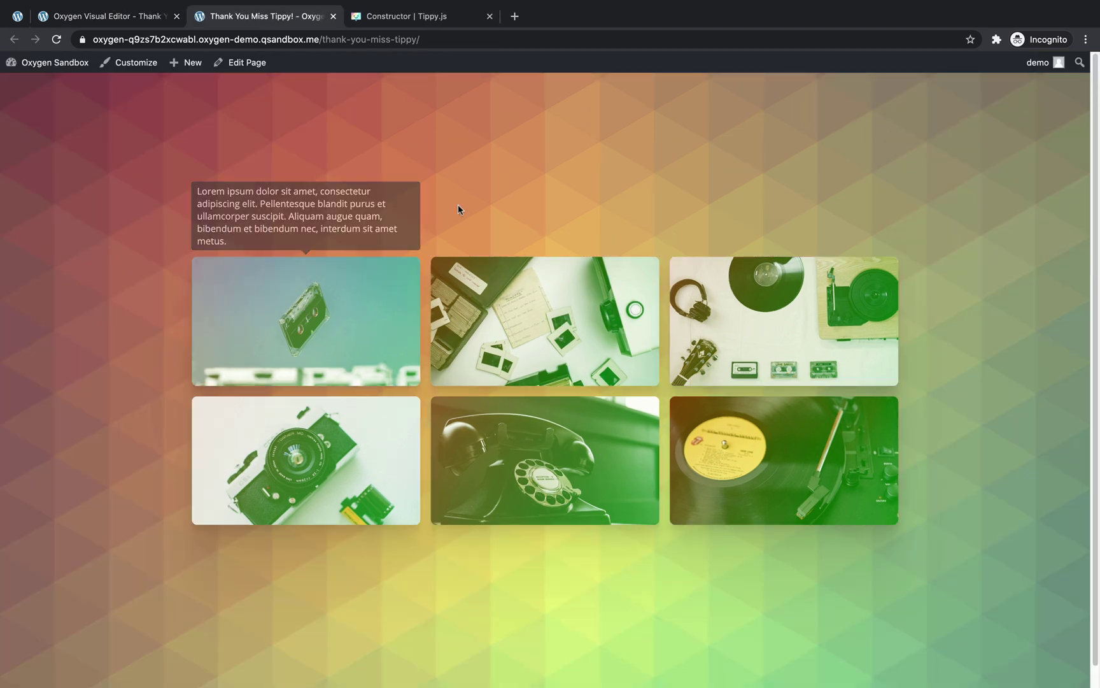
mouse_move(574, 300)
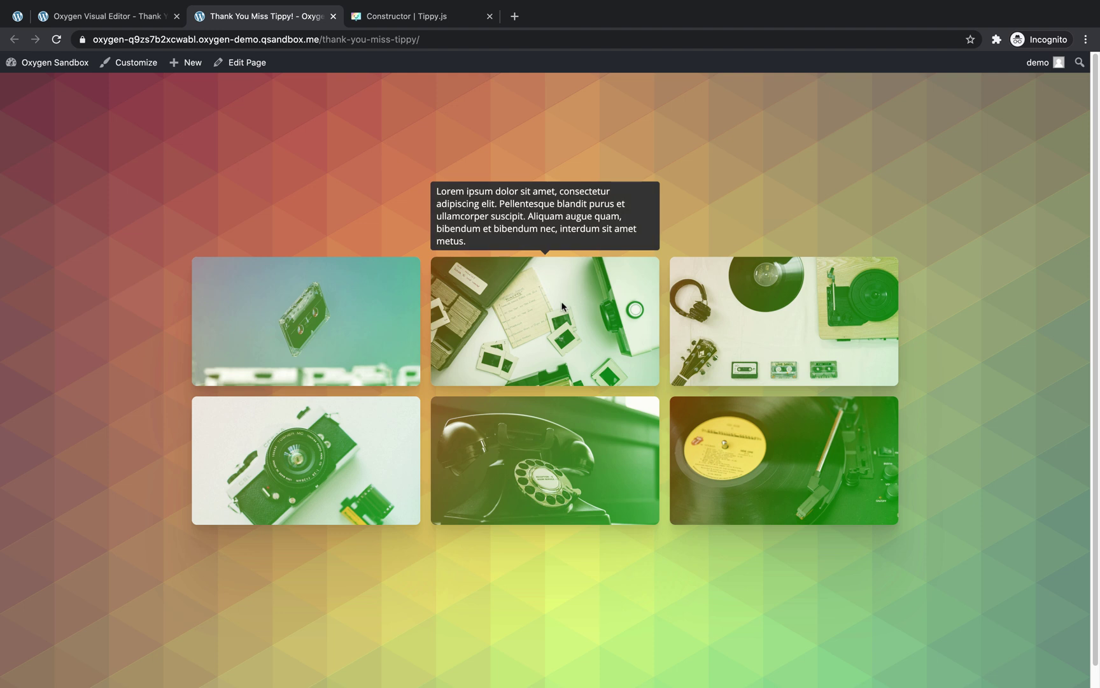
mouse_move(777, 286)
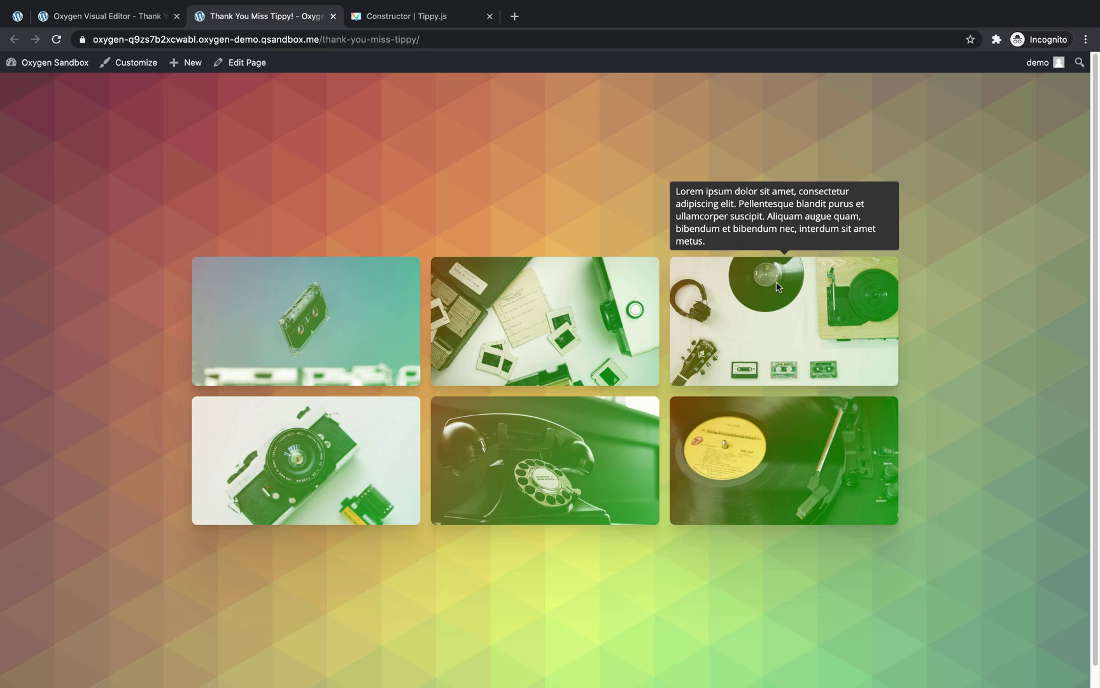
mouse_move(510, 307)
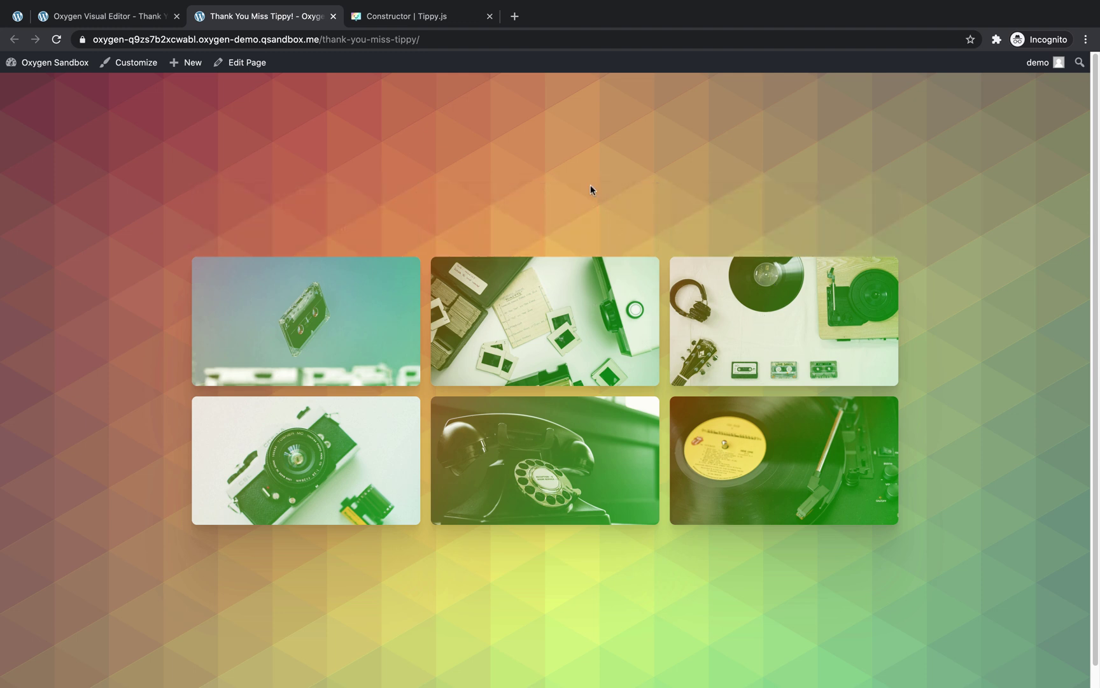
Add an options object with animation: 'shift-away', to the tippy call in the code block's JavaScript and save the page
click(115, 15)
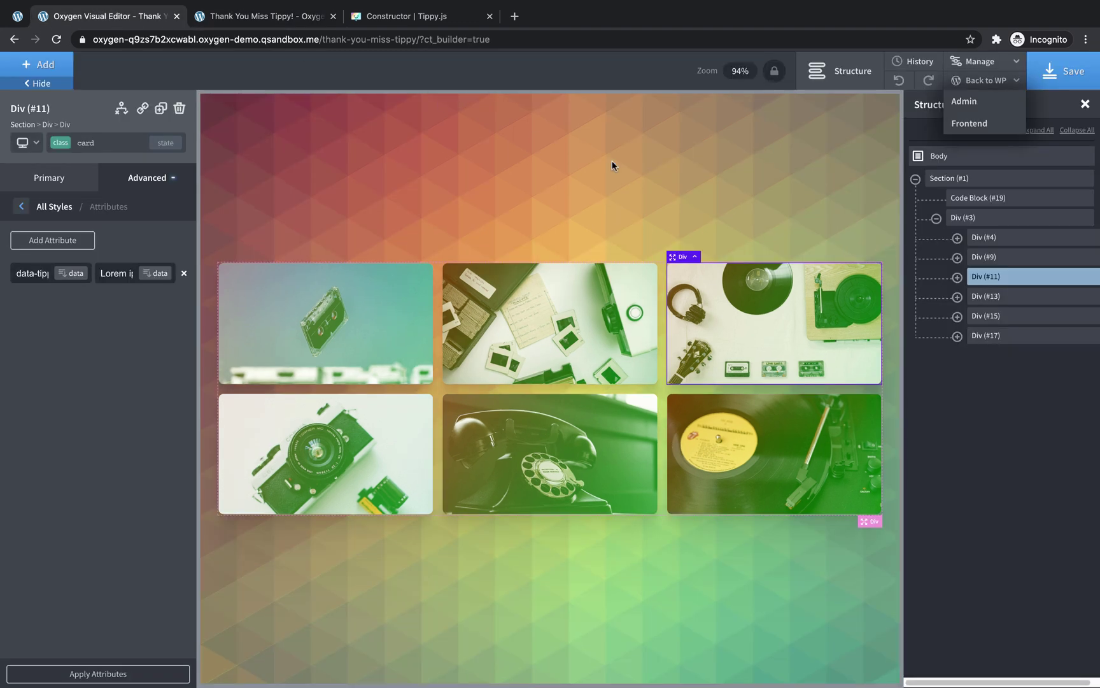
click(992, 200)
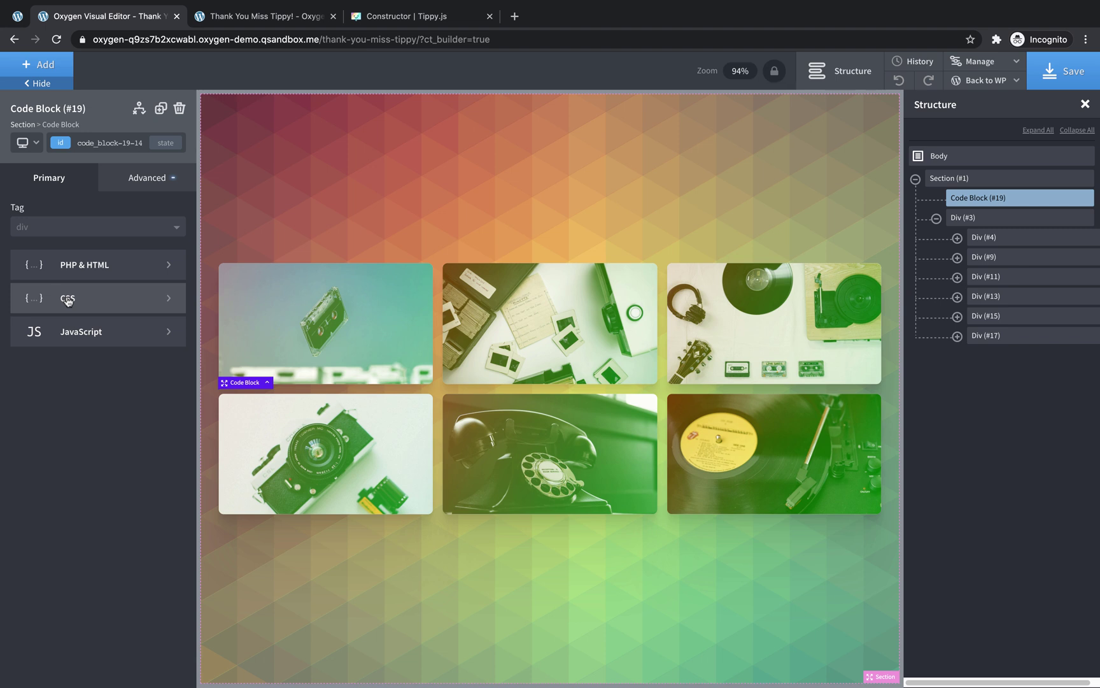
click(80, 328)
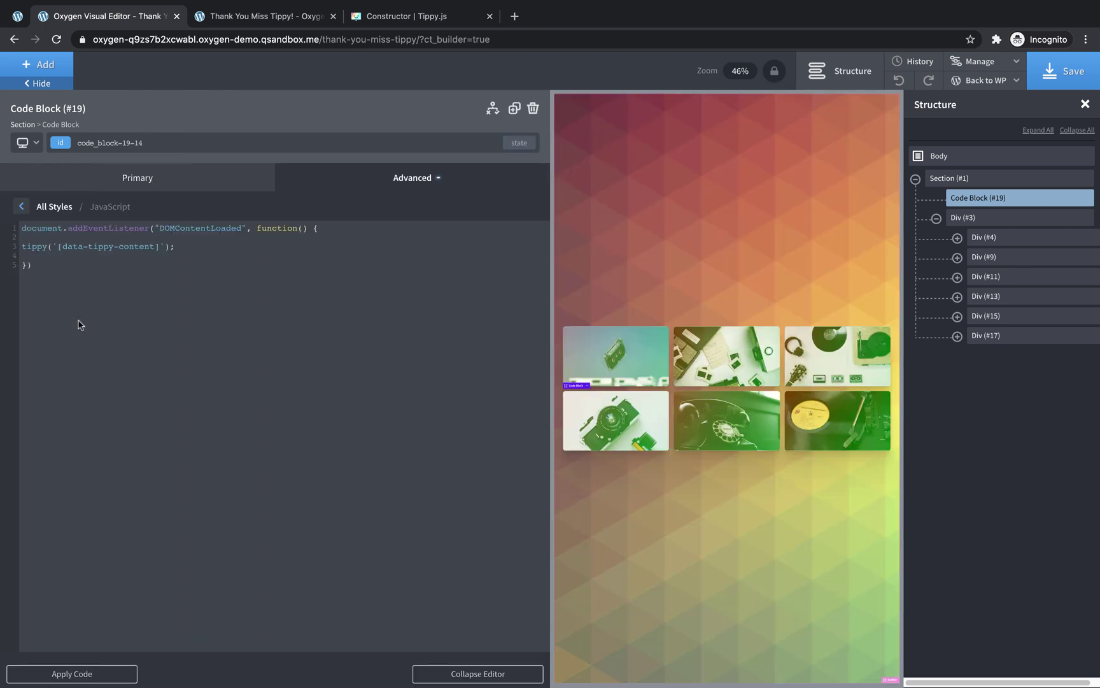
click(165, 246)
text(, {)
key(Return)
key(Return)
text(animation: 'shift-away',)
click(1073, 74)
Reload the frontend page and check the tooltip animation on the three upper-row cards
click(288, 16)
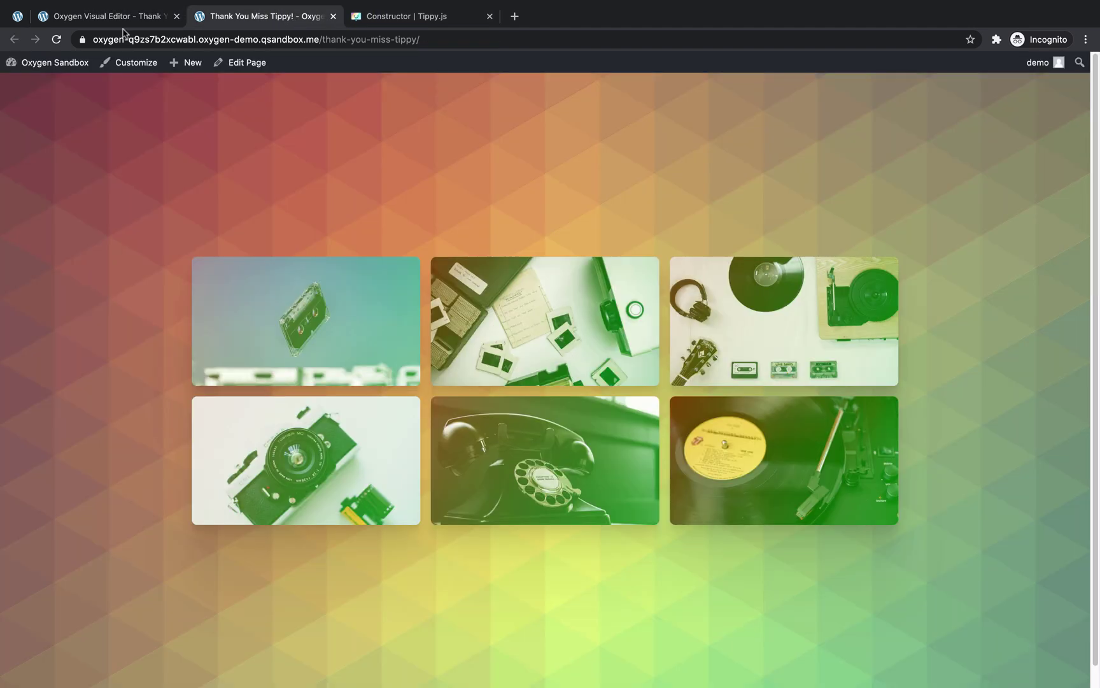
click(56, 40)
mouse_move(345, 309)
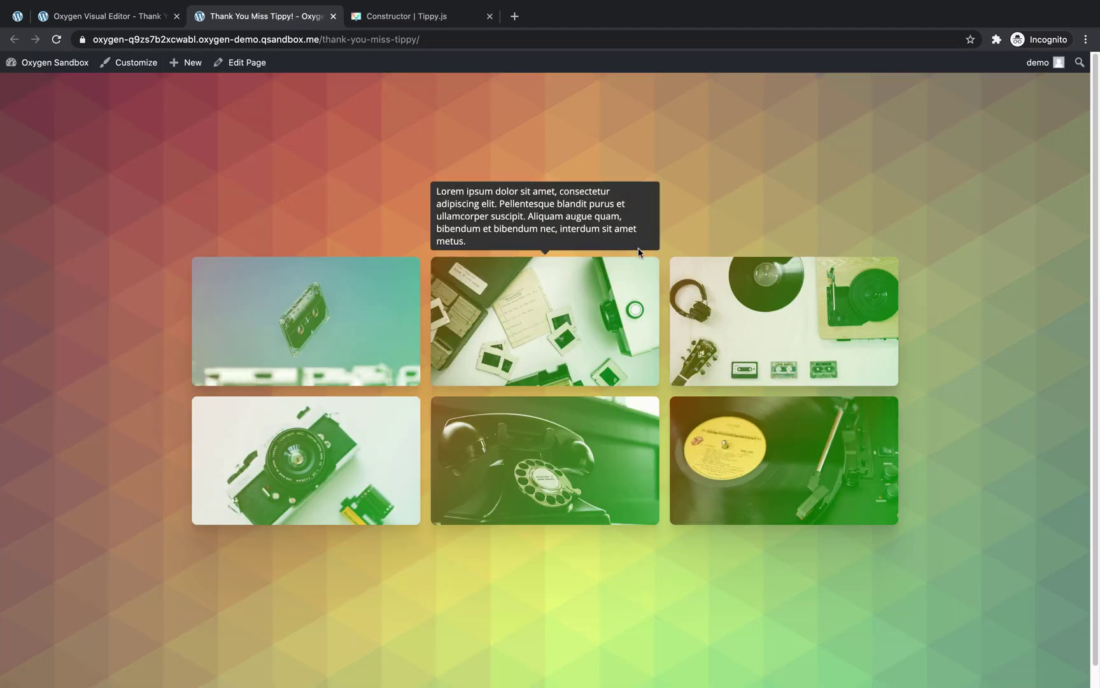
mouse_move(848, 314)
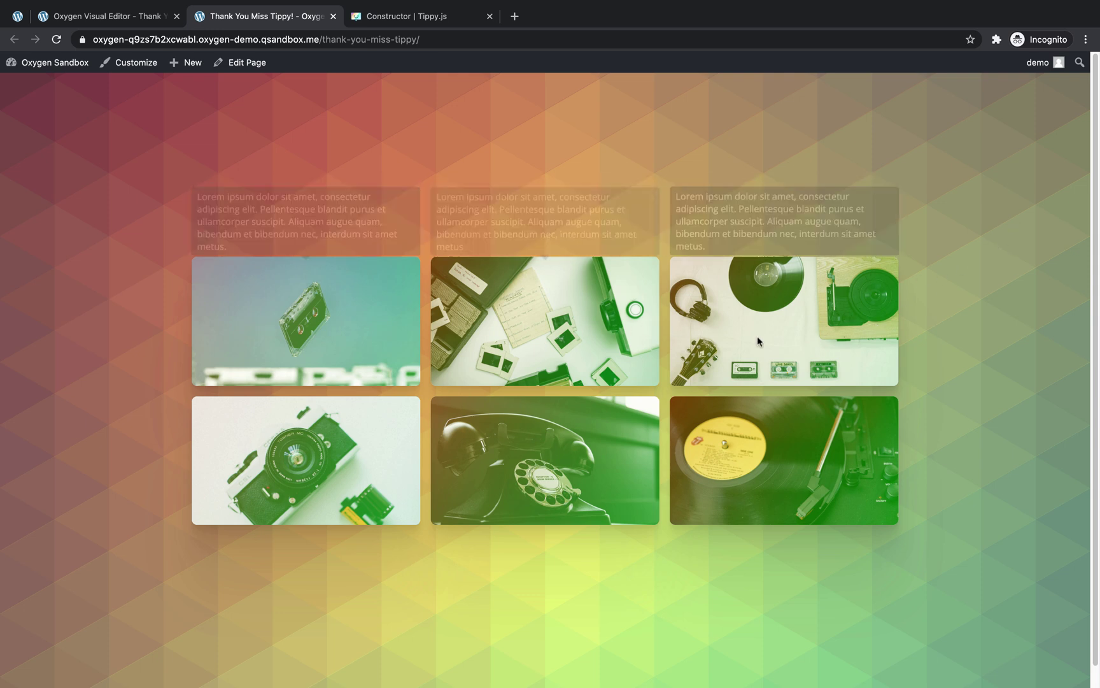